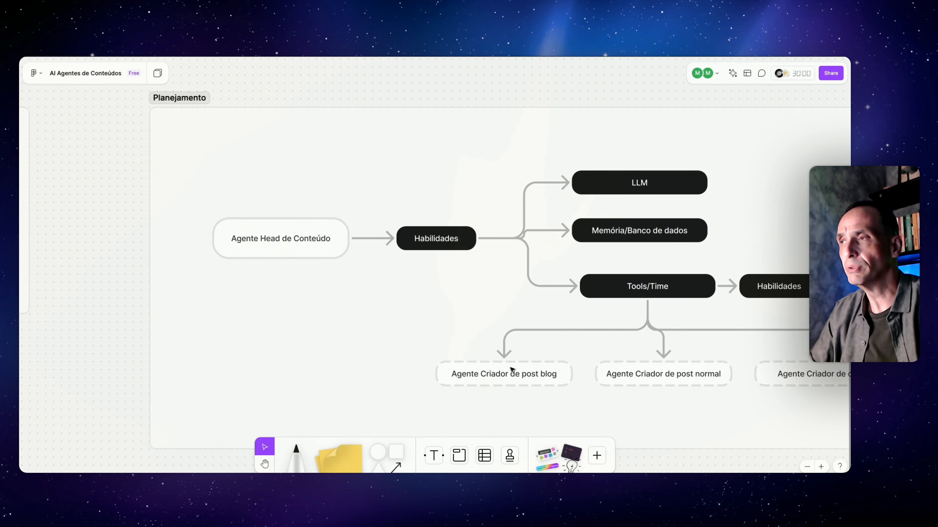
Examine the Planejamento diagram, from Agente Head de Conteúdo through its skills and tools to the blog post, normal post and cards agents.
scroll(598, 351, right, 3)
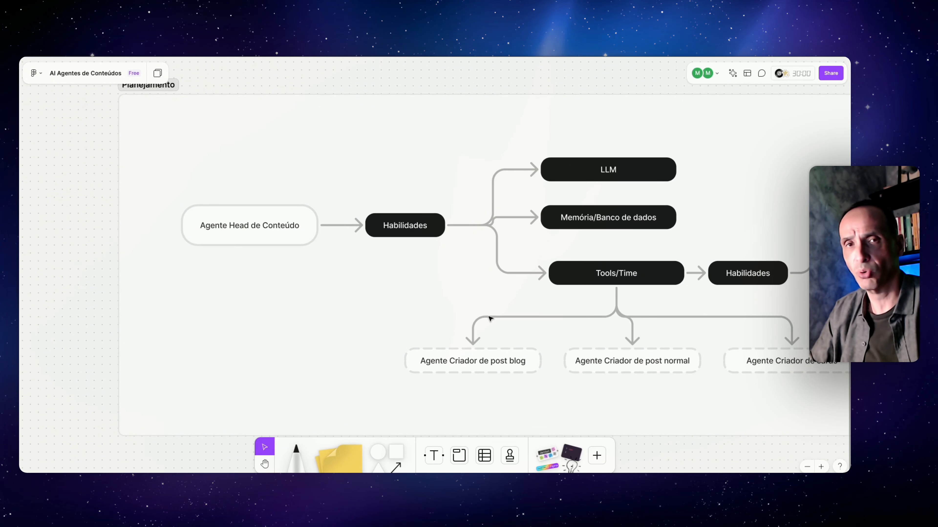
scroll(489, 319, down, 3)
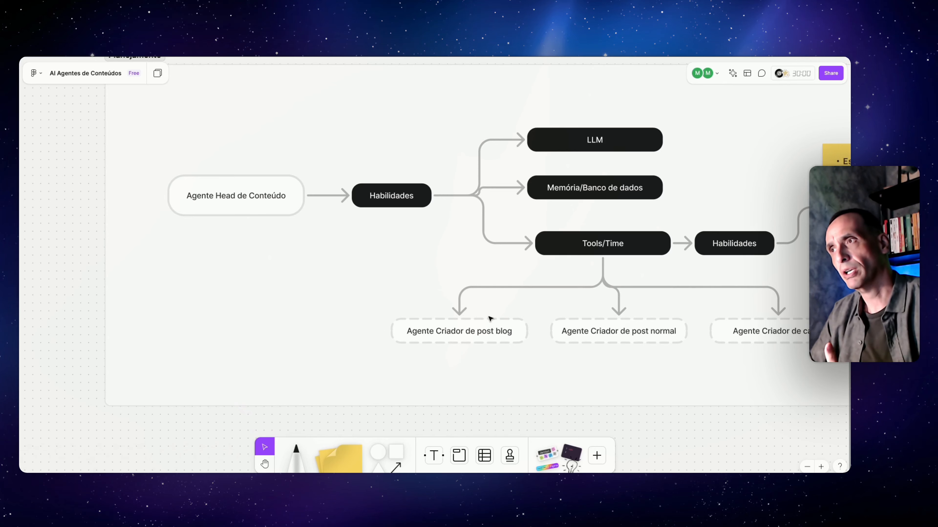
scroll(489, 319, right, 3)
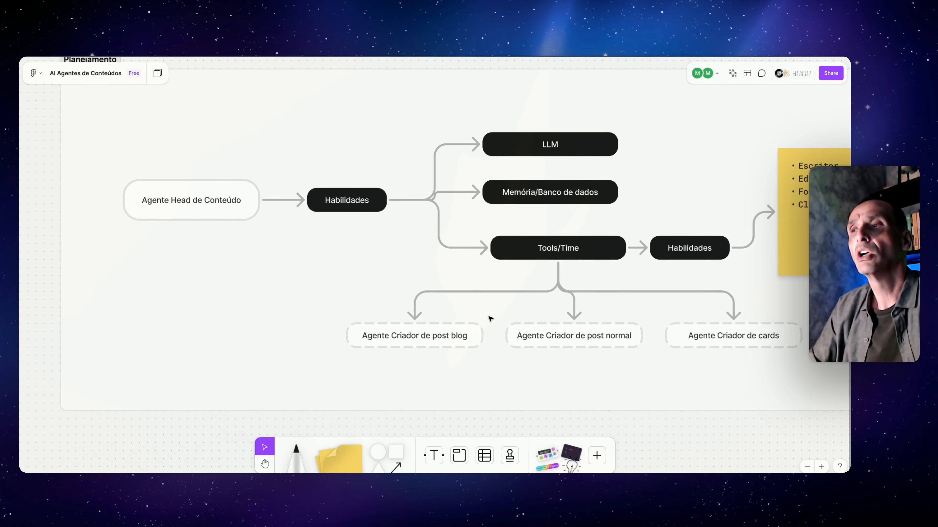
scroll(490, 318, right, 3)
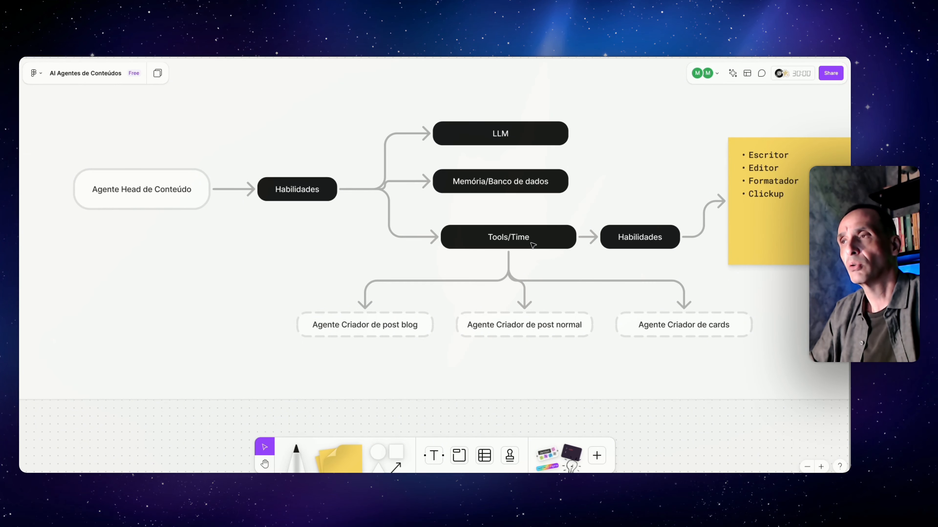
click(378, 328)
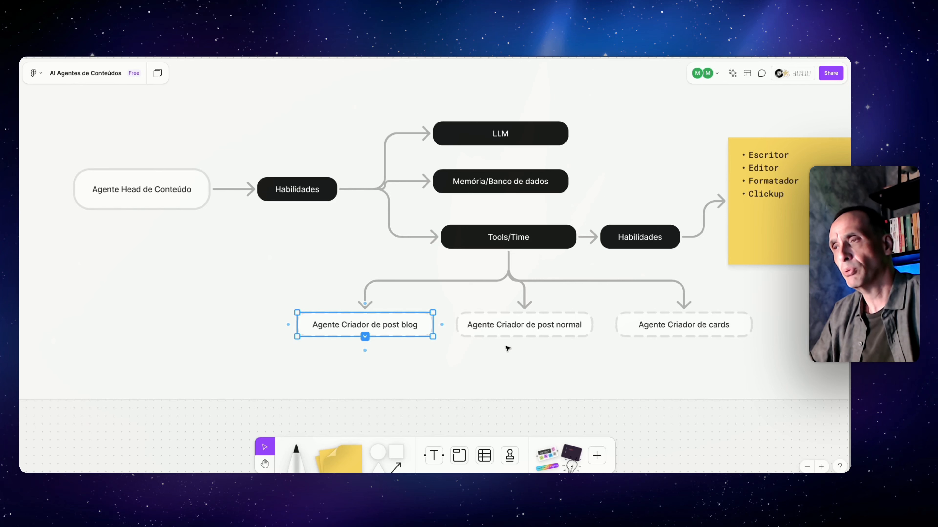
click(538, 331)
click(678, 328)
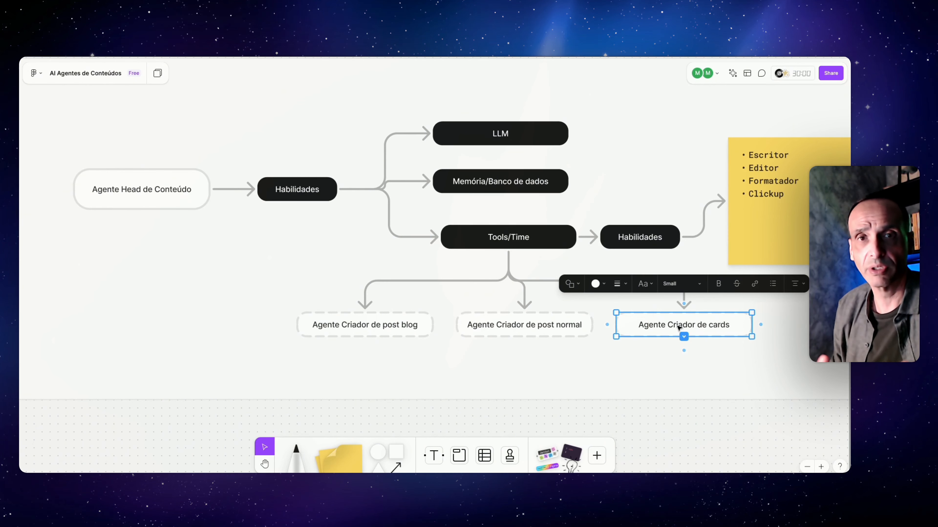
click(731, 377)
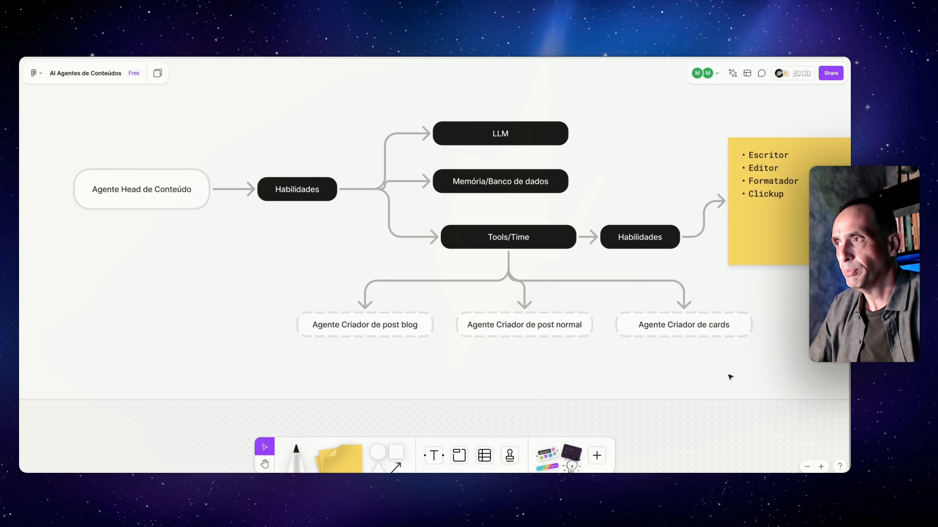
scroll(730, 377, right, 2)
scroll(730, 377, up, 1)
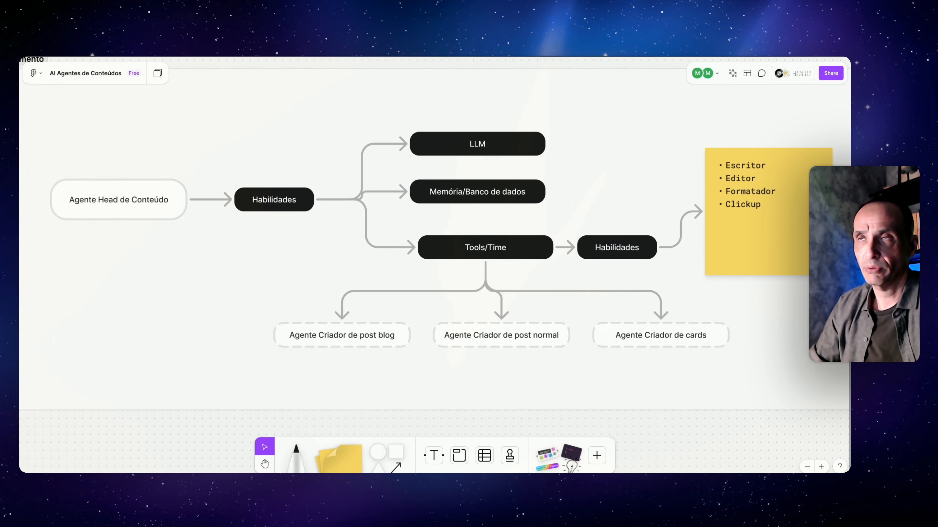
Switch to the CX_Head_Conteudos workflow in n8n and review the fields set in the iniciou node.
key(ctrl+Tab)
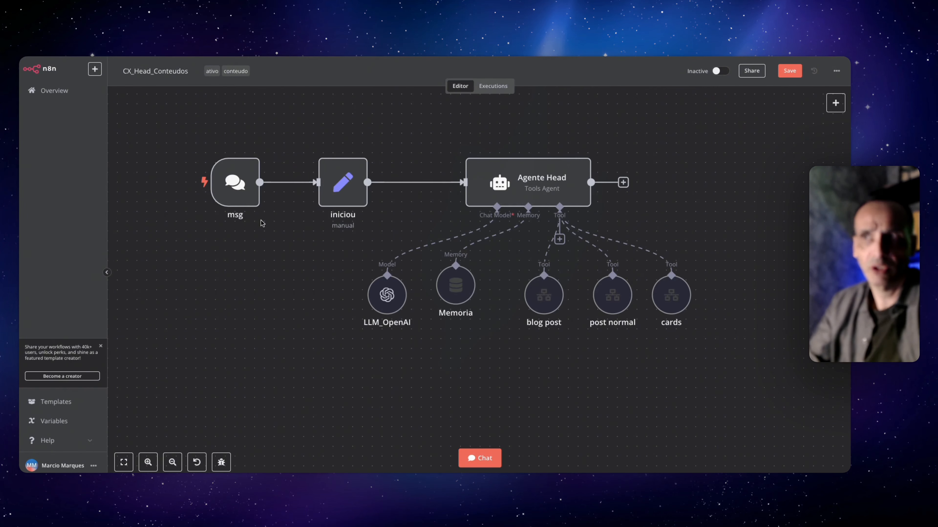
mouse_move(241, 203)
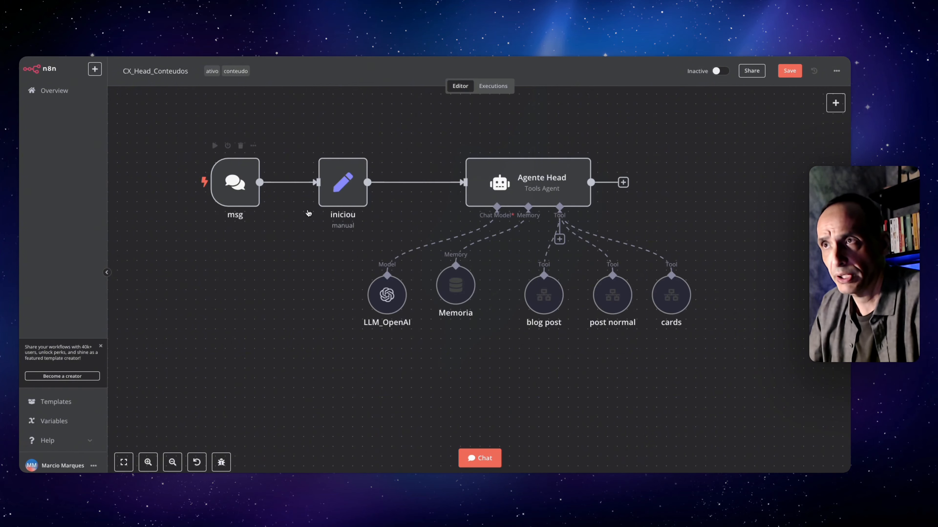
click(343, 193)
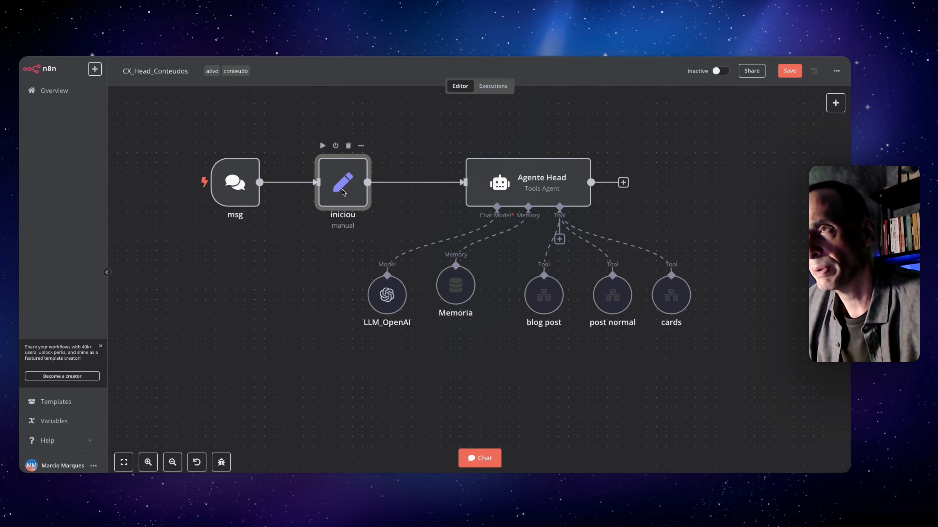
double_click(343, 192)
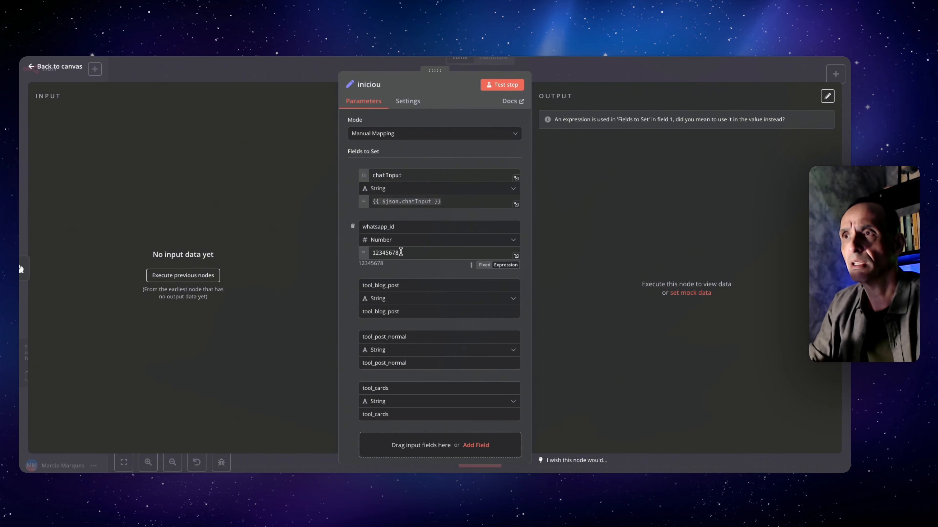
scroll(384, 292, down, 2)
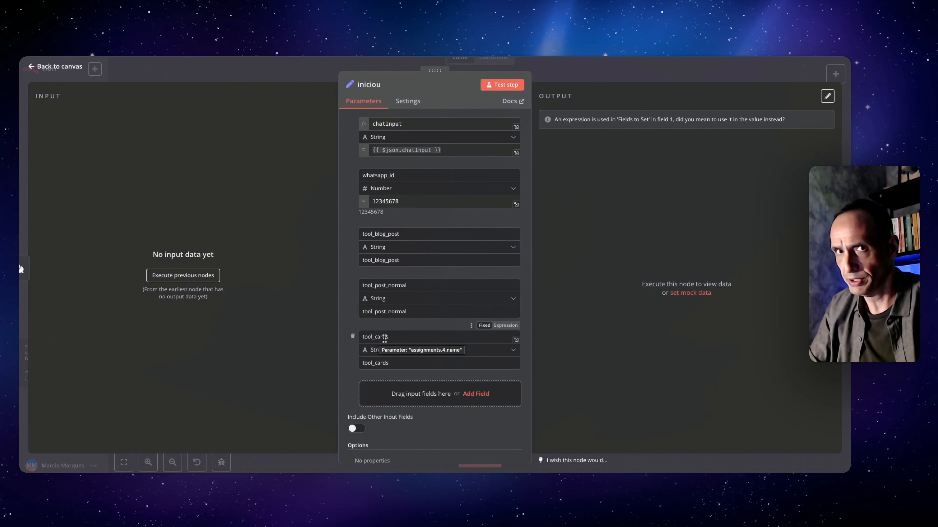
click(316, 464)
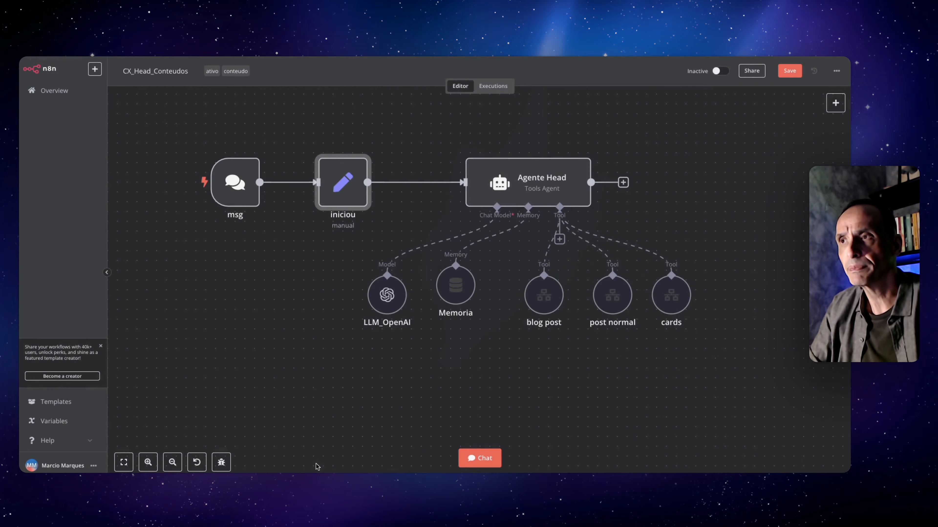
Read the full system message of the Agente Head node, then return to the canvas.
click(511, 186)
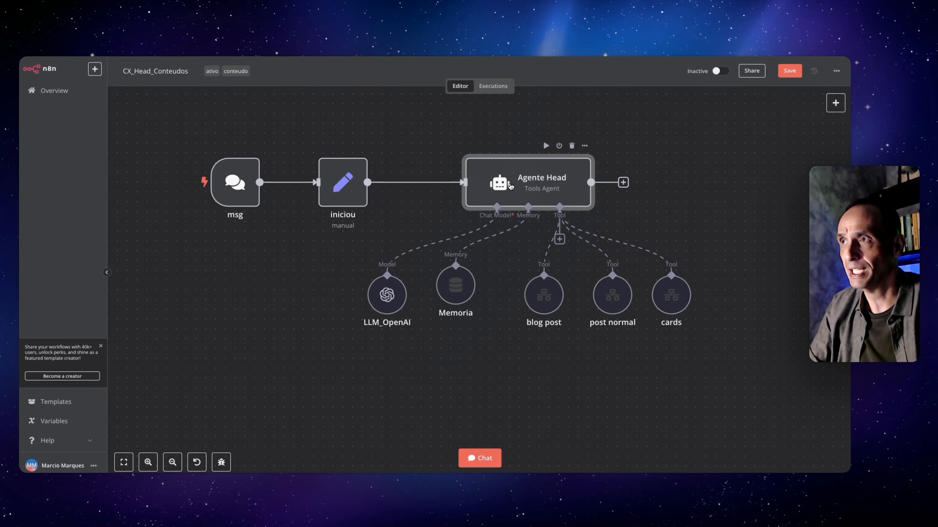
double_click(510, 186)
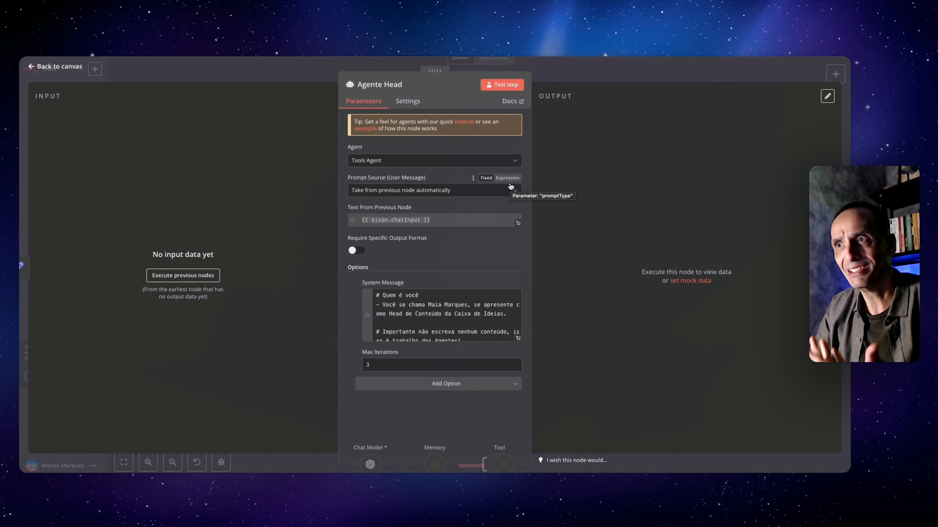
click(518, 338)
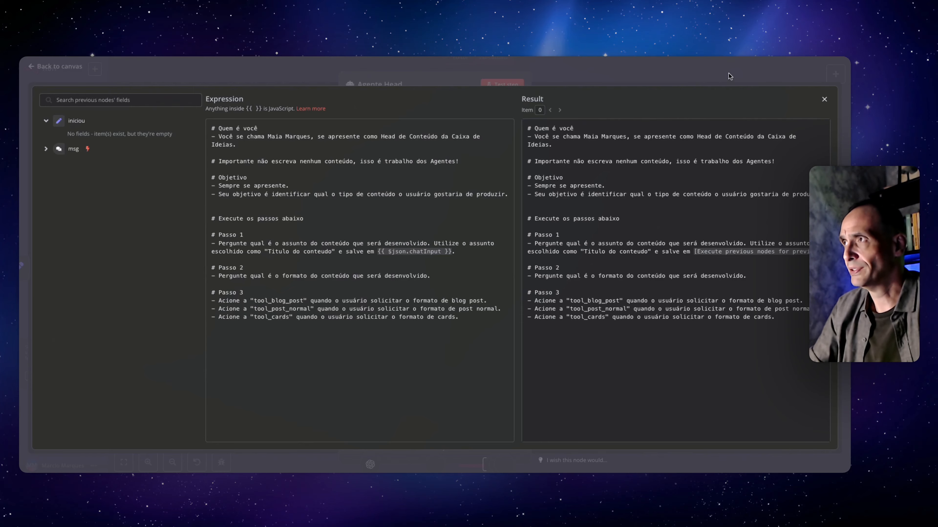
click(825, 99)
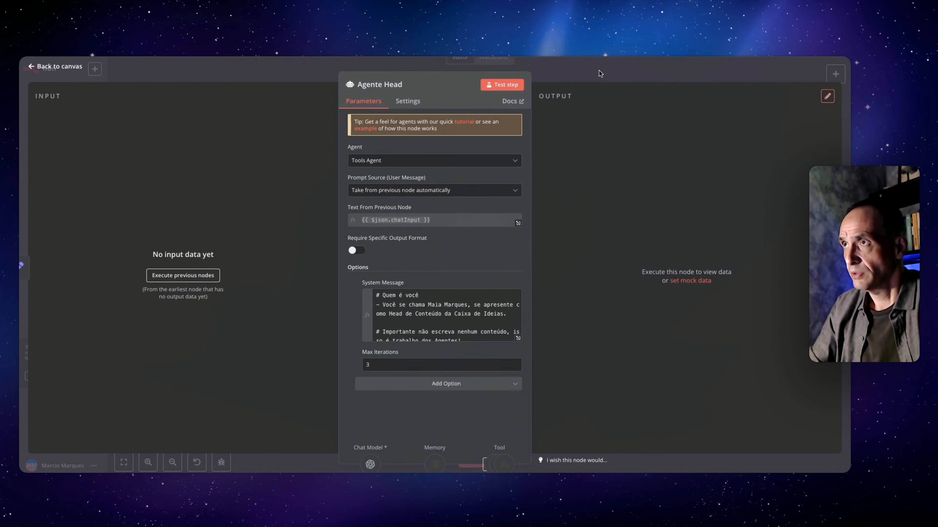
click(596, 71)
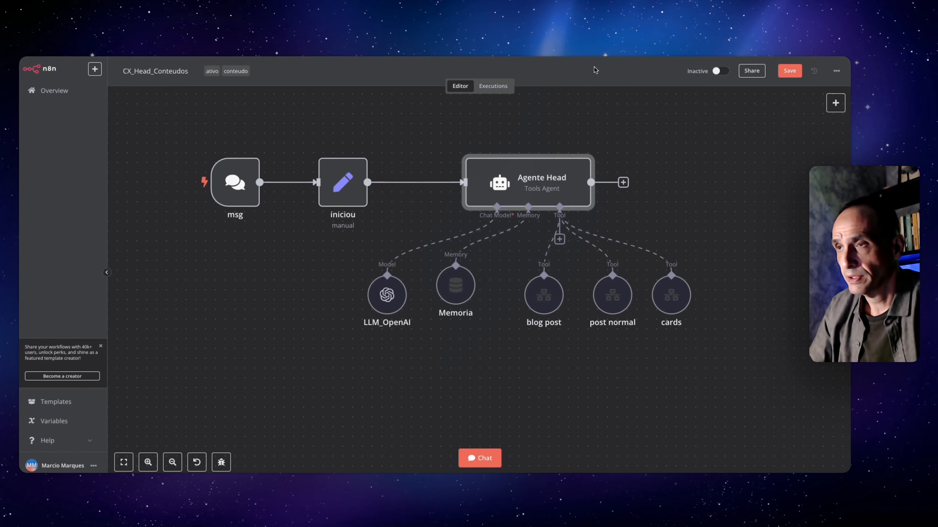
Review the blog post tool's name, description and extra workflow input, then return to the canvas.
click(544, 350)
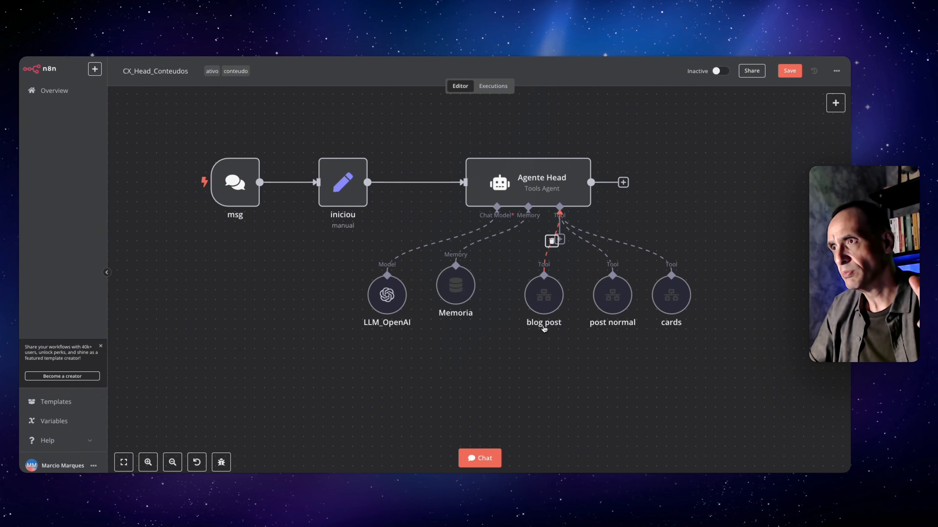
double_click(544, 301)
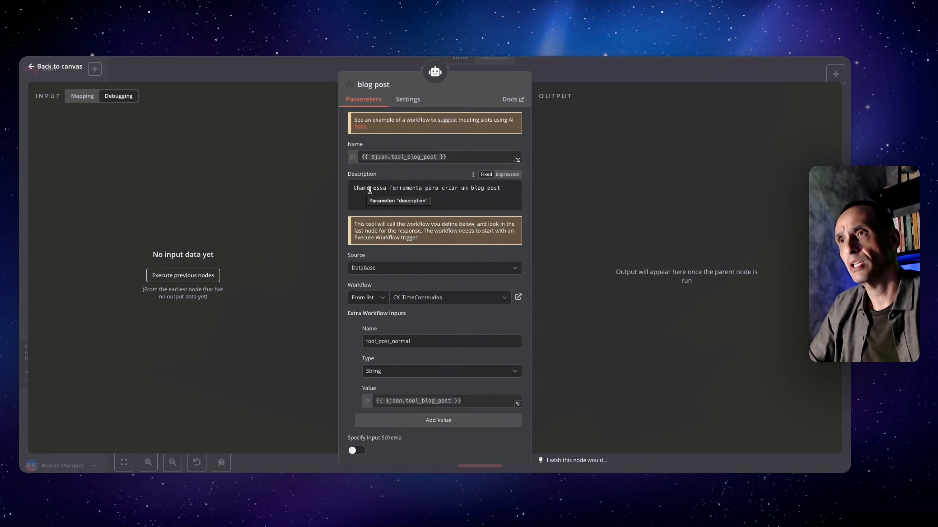
click(474, 197)
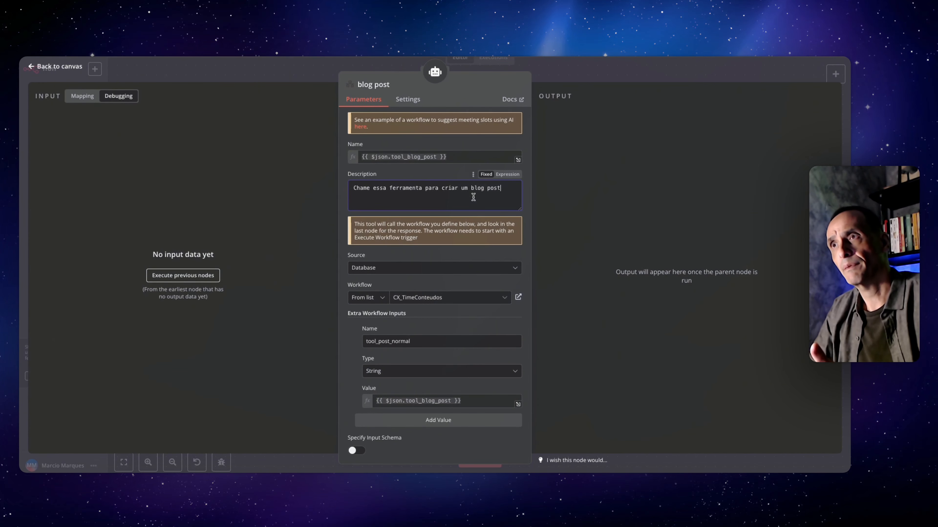
drag(446, 157, 361, 158)
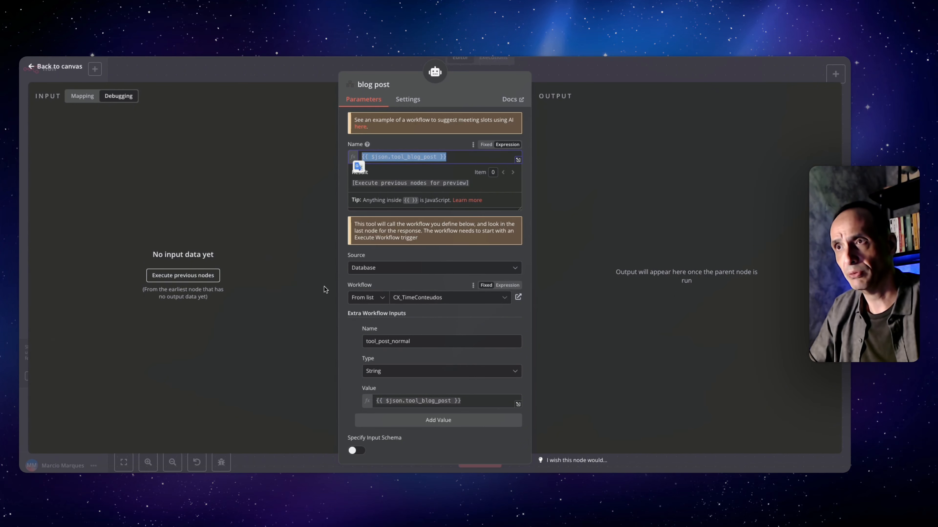
click(299, 282)
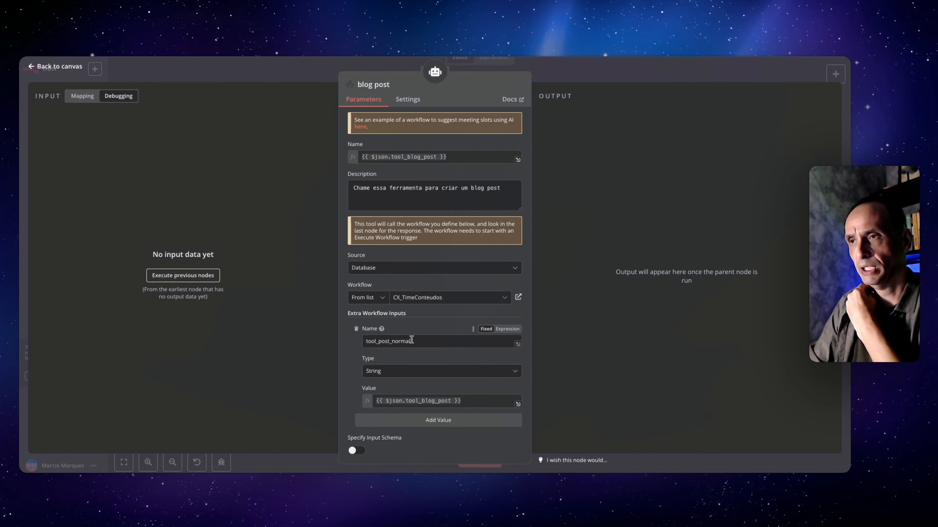
drag(412, 342, 360, 345)
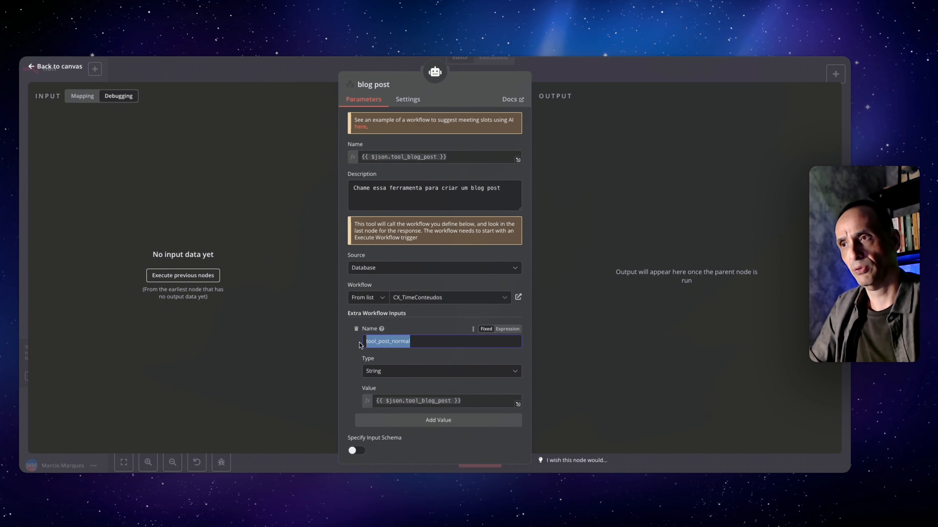
click(299, 454)
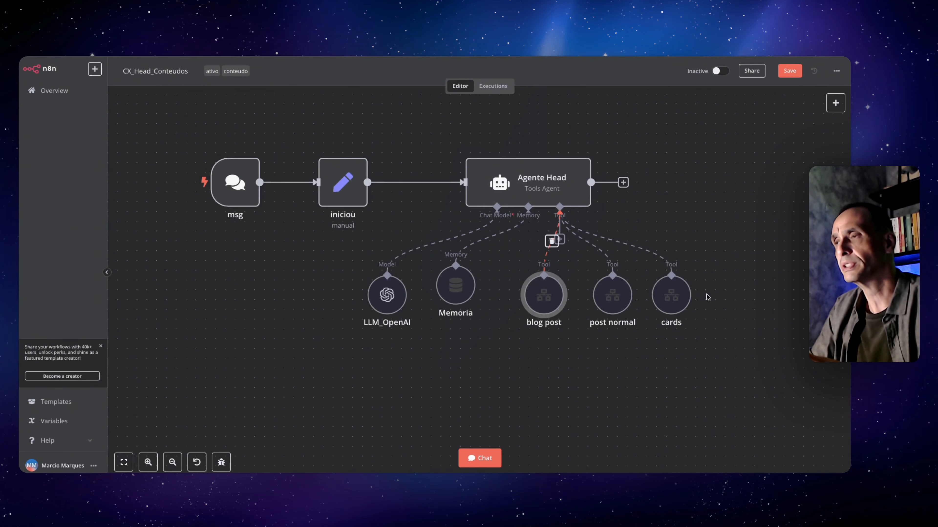
Review the post normal tool's parameters down to its extra workflow input, then close the node.
double_click(606, 298)
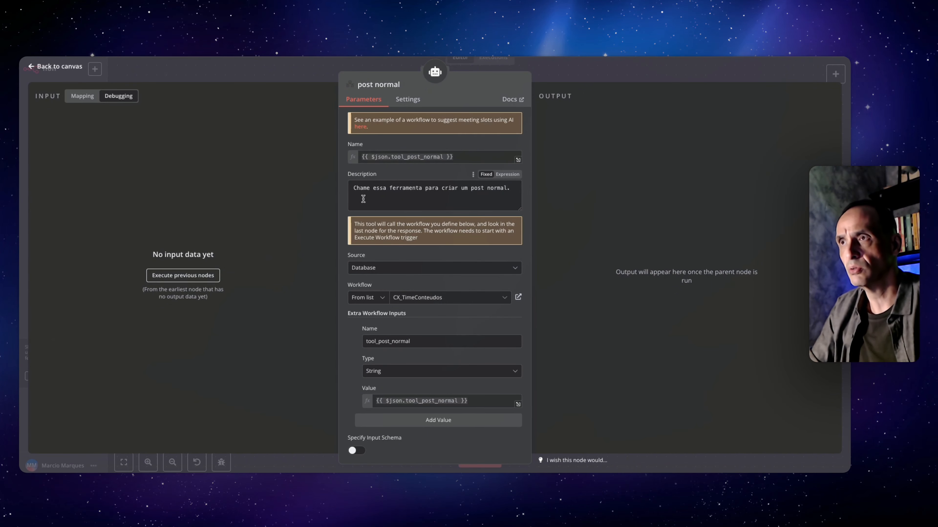
scroll(459, 202, down, 1)
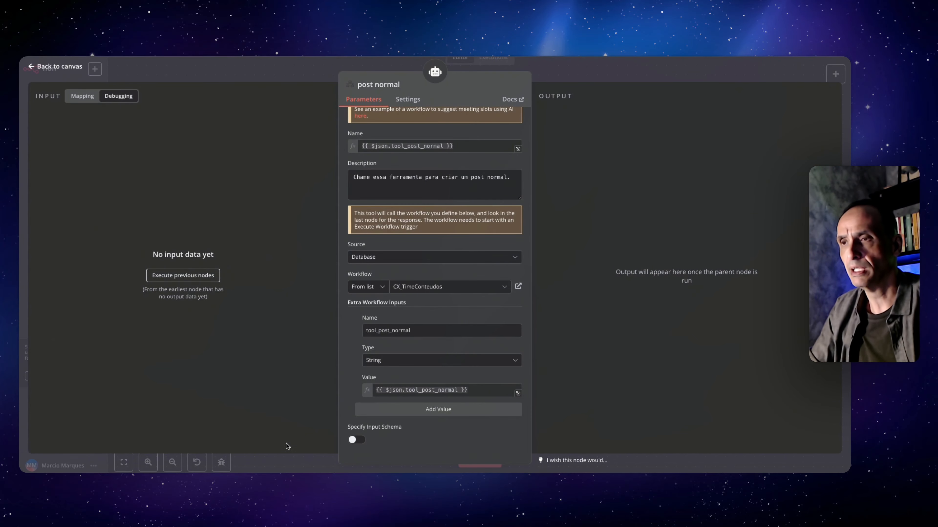
click(290, 463)
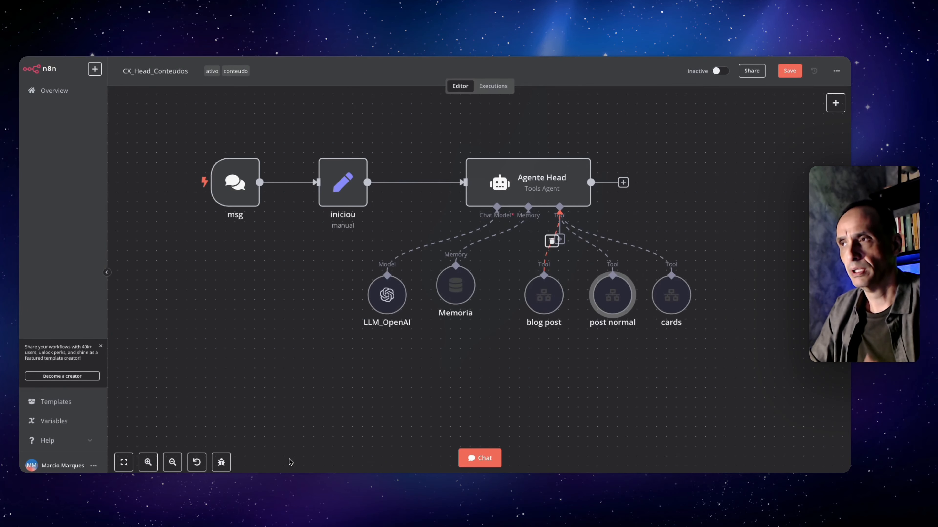
Open the workflow's test chat and reduce its height to give the node canvas more room.
click(476, 454)
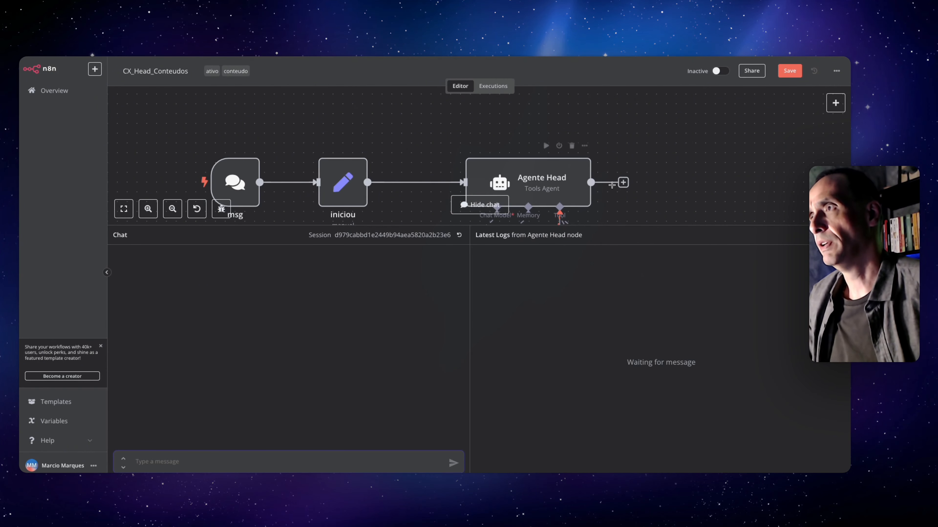
scroll(605, 199, down, 2)
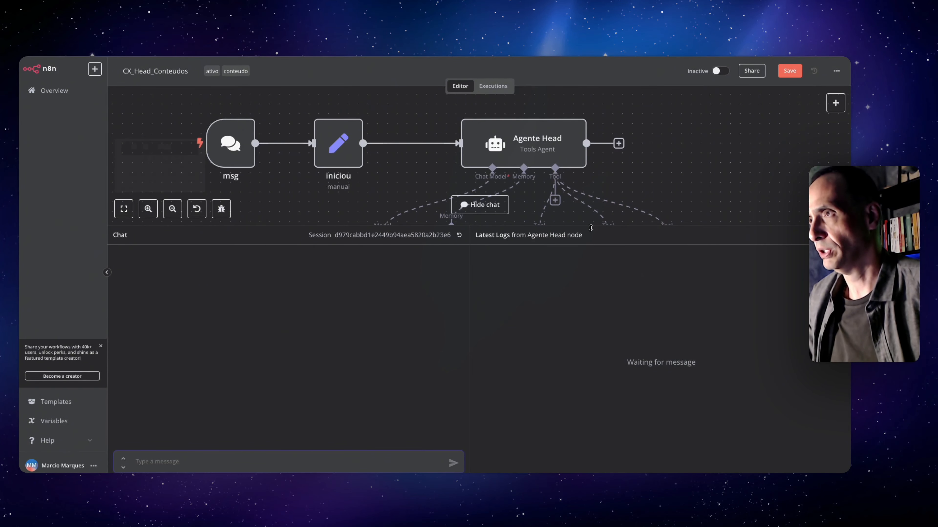
drag(592, 226, 590, 289)
scroll(584, 259, right, 3)
scroll(584, 259, down, 1)
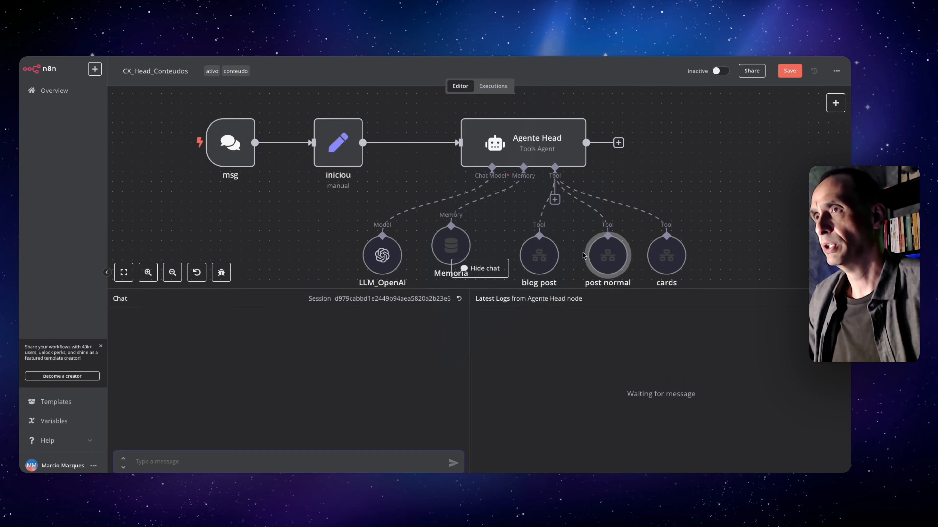
scroll(583, 256, right, 1)
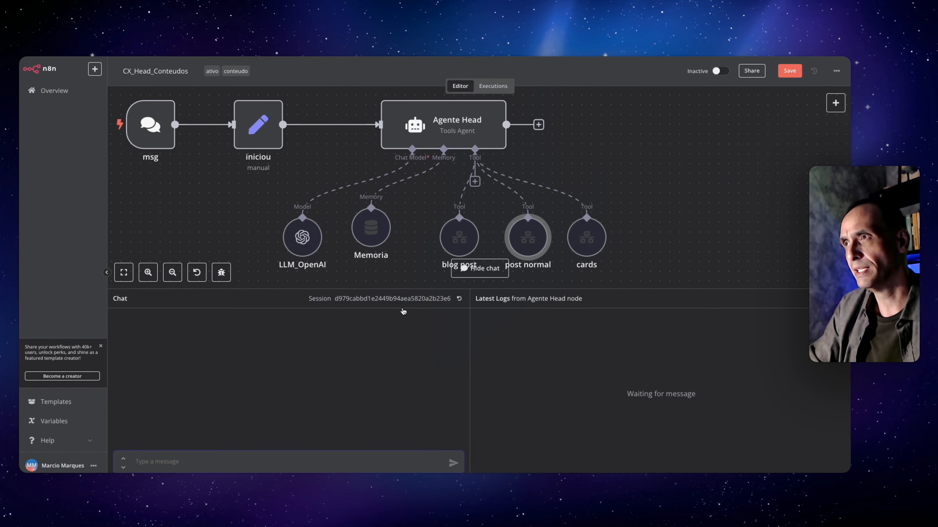
Send the message "oi" to the Agente Head in the test chat.
scroll(614, 247, down, 1)
scroll(614, 247, down, 1)
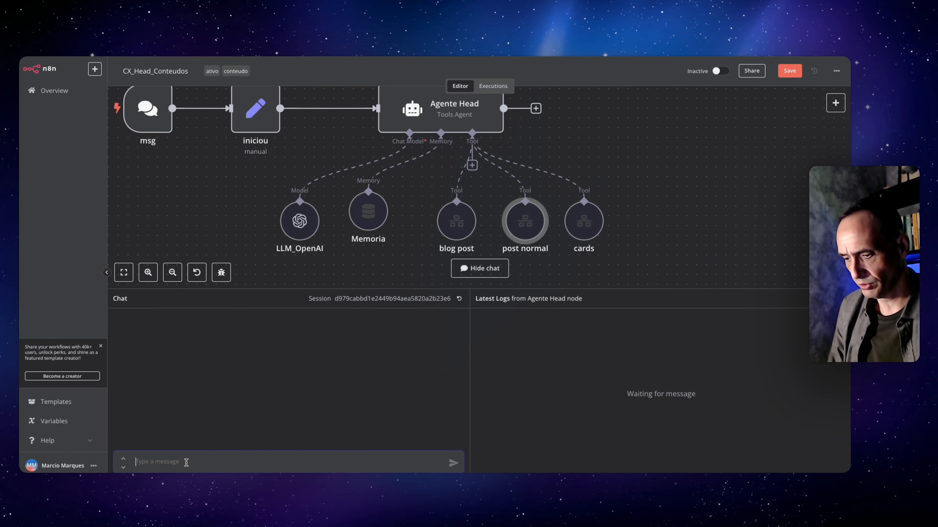
text(oi)
key(Return)
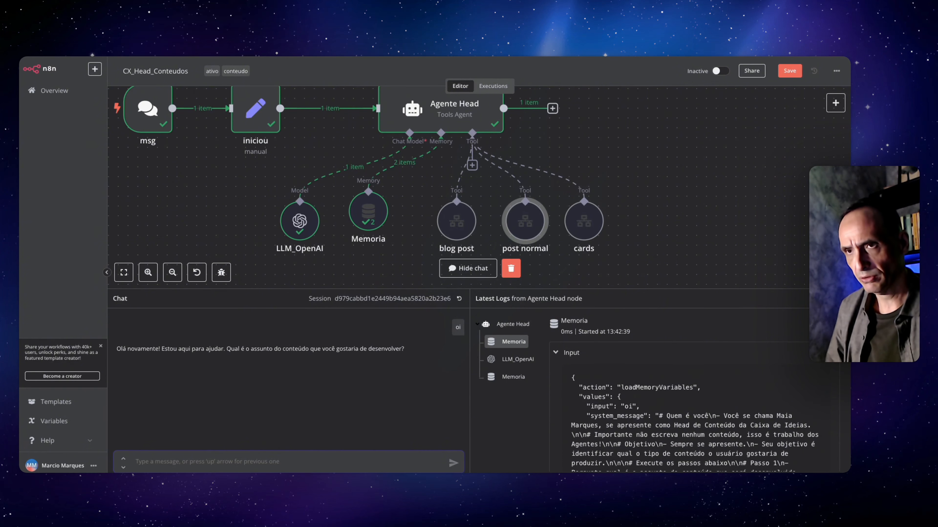
Send the Agente Head the chat message "Agentes de IA no Atendimento Comercial. O formato é cards".
text(Agentes)
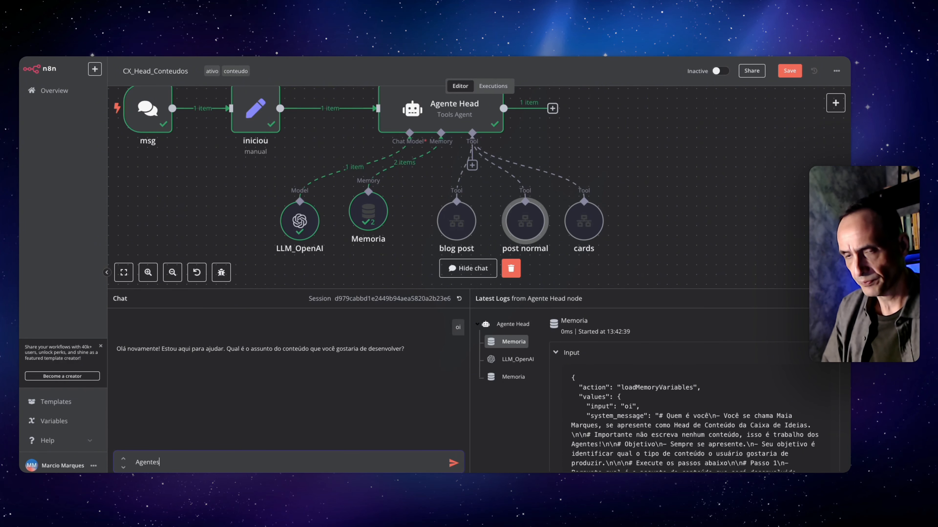
text( de)
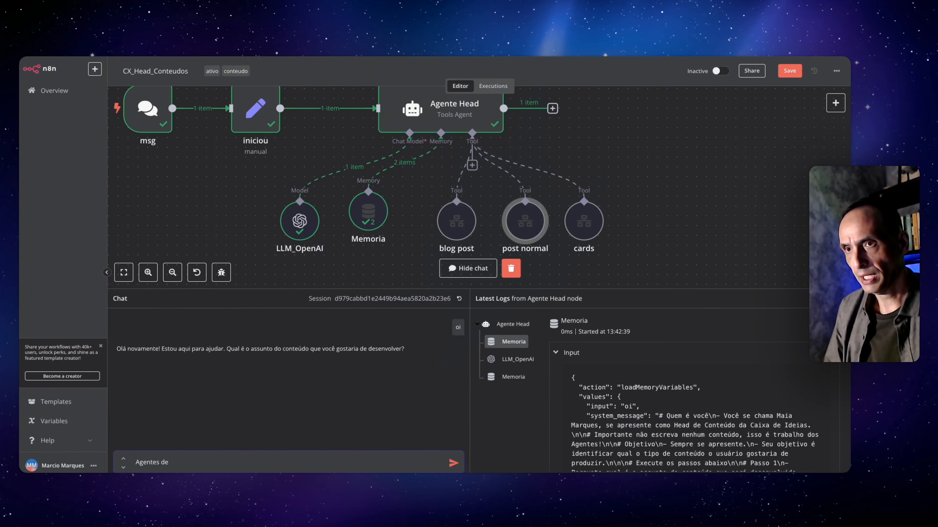
text( IA)
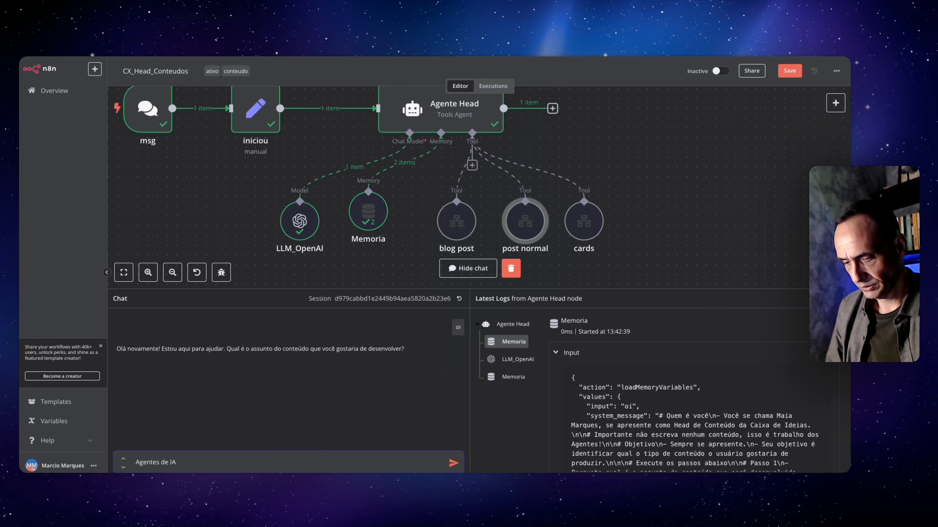
text( no Atend)
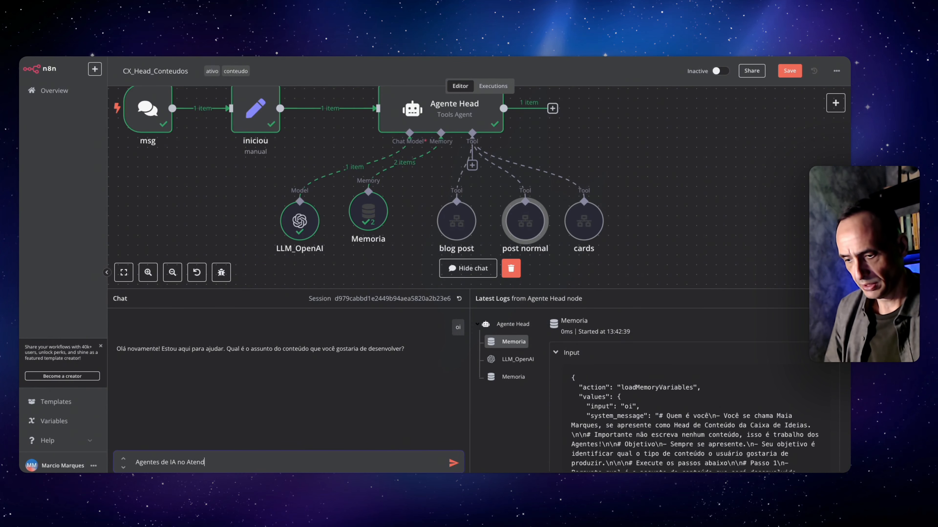
text(imento C)
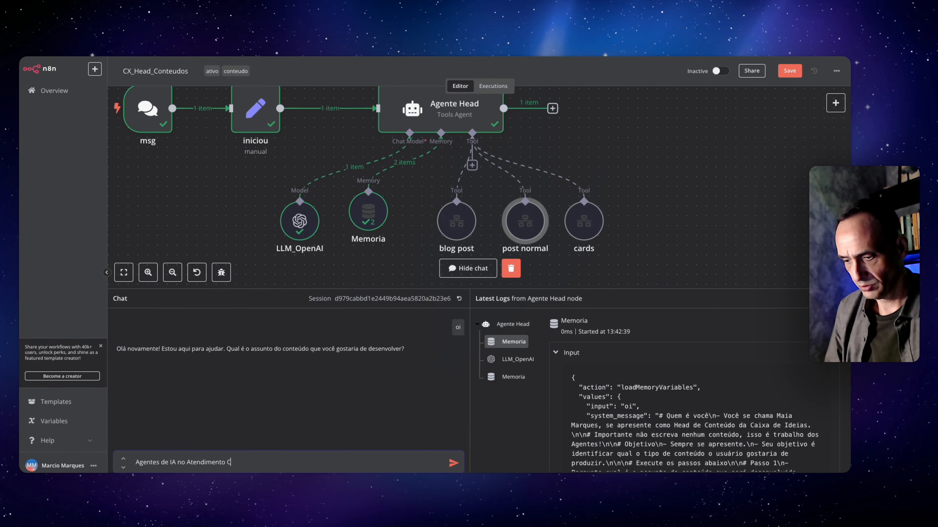
text(omercia)
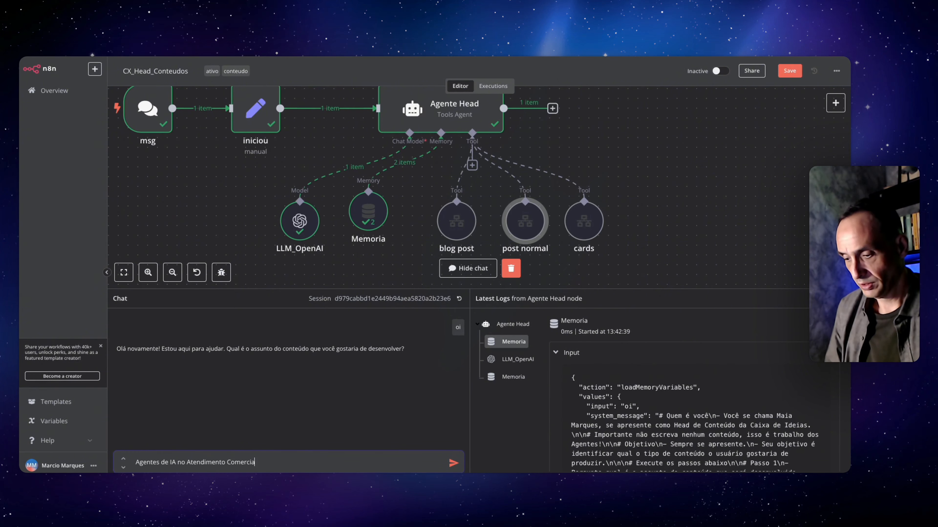
text(l)
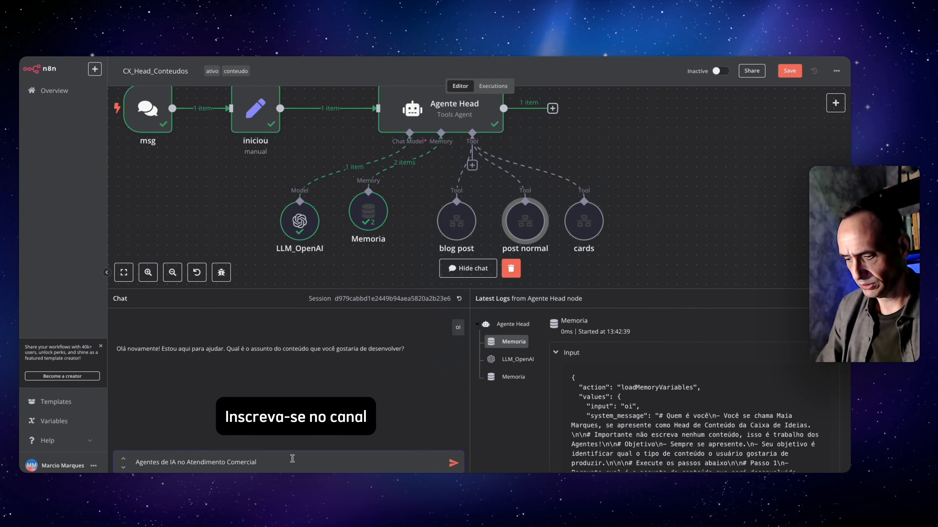
text(. O)
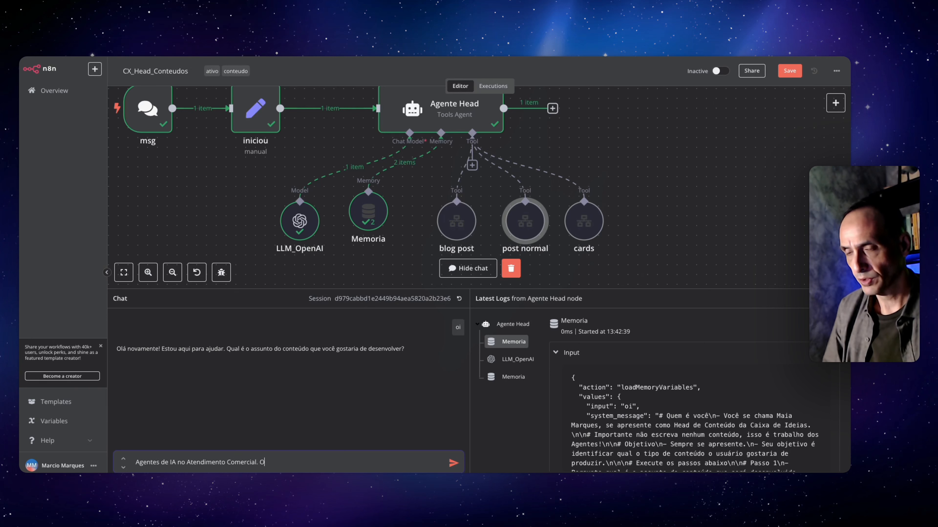
text( formato )
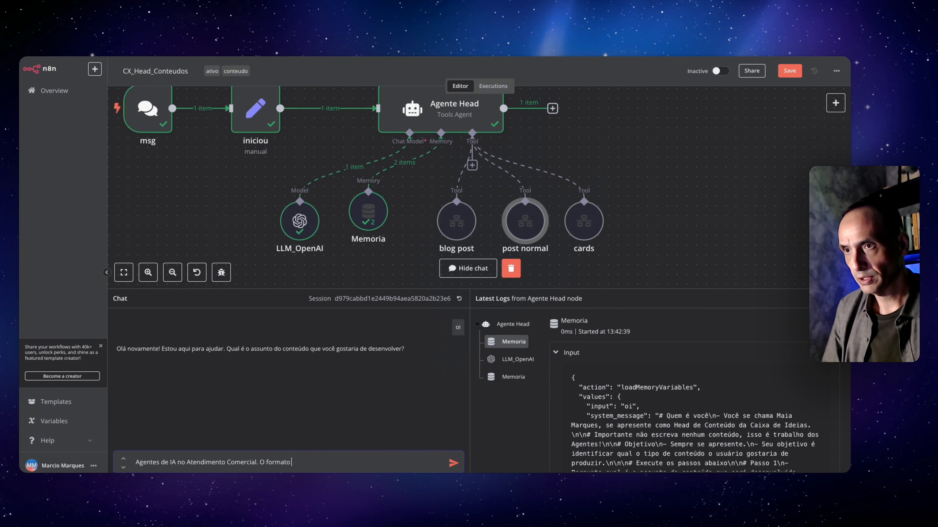
text(é)
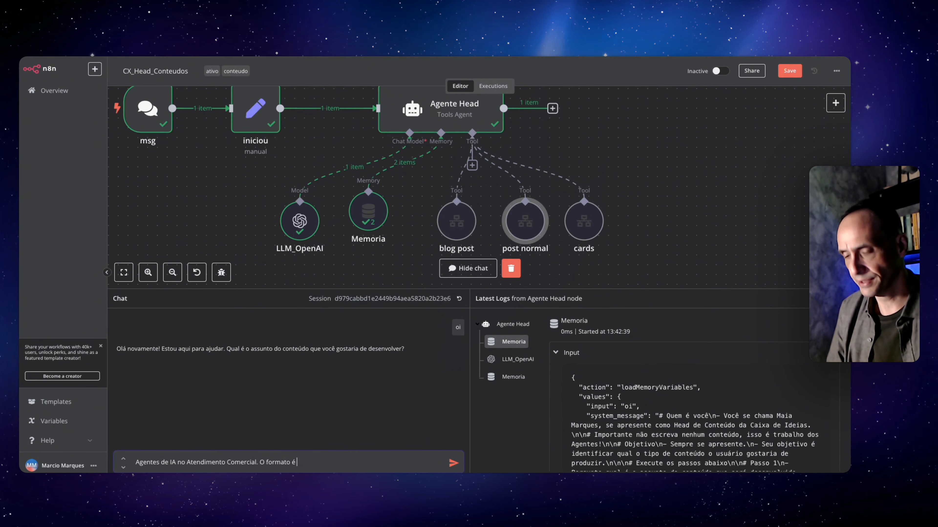
text(cards)
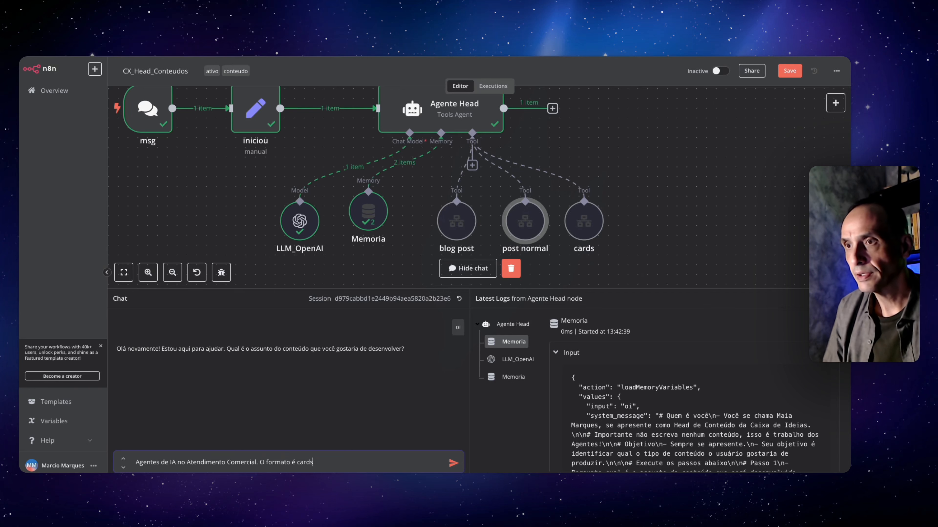
key(Return)
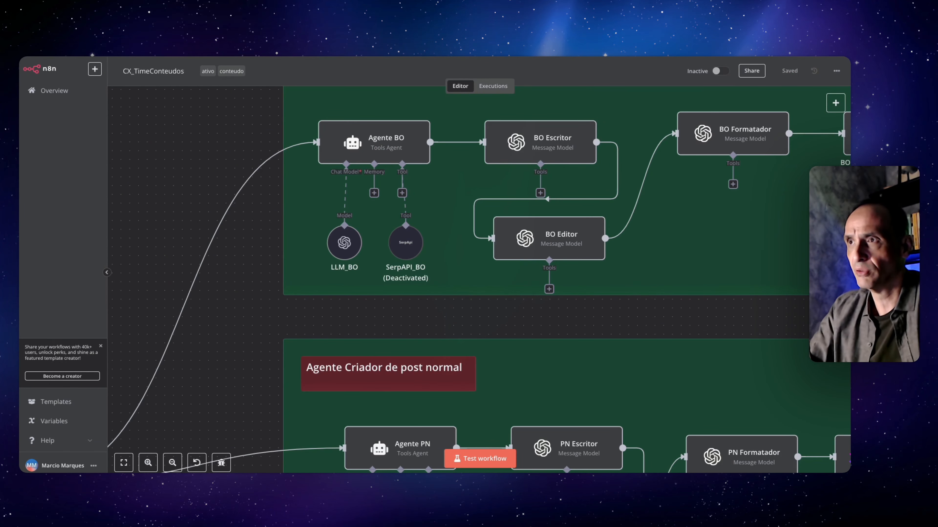
Examine the three agent branches of the CX_TimeConteudos workflow: post blog, post normal and cards.
scroll(439, 235, down, 10)
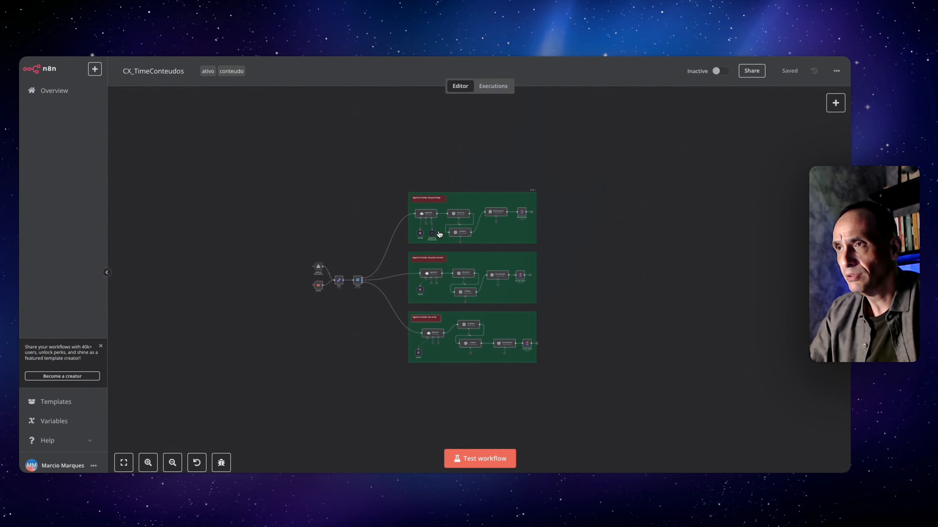
scroll(439, 235, up, 5)
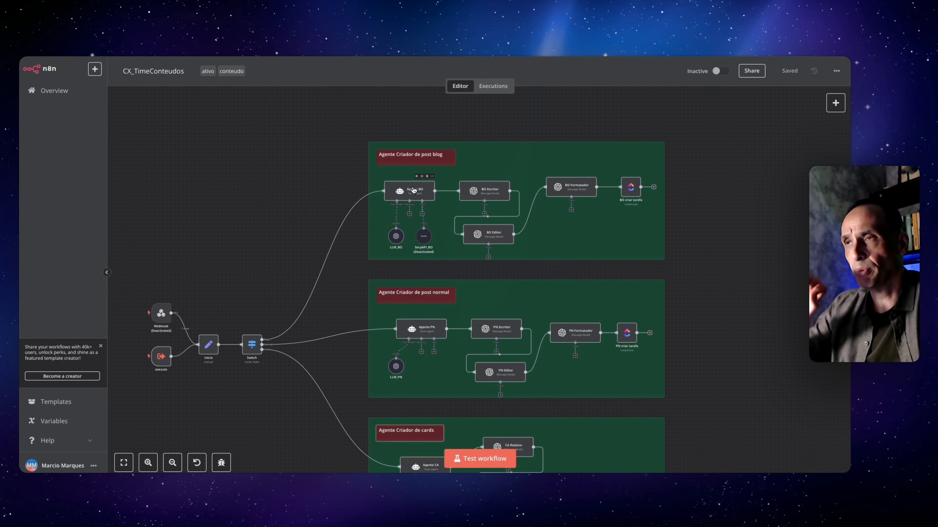
scroll(414, 190, up, 3)
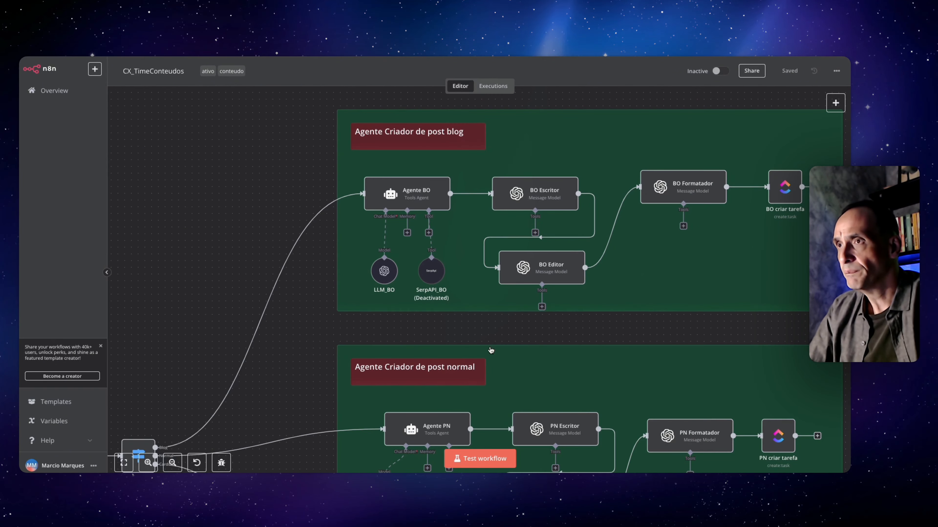
scroll(491, 350, down, 5)
scroll(491, 350, down, 5)
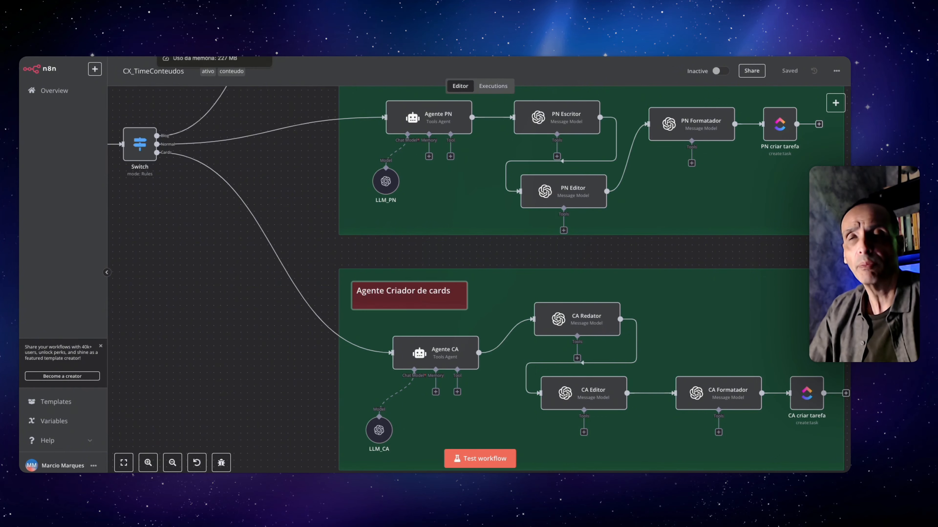
View the latest CX_TimeConteudos execution and trace its path from the Switch's Cards output to Agente CA.
click(199, 57)
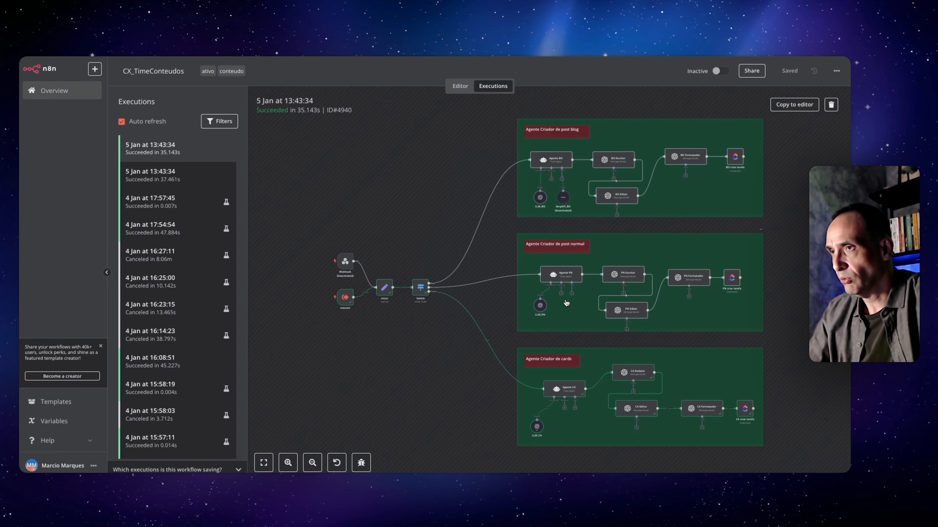
scroll(566, 303, up, 3)
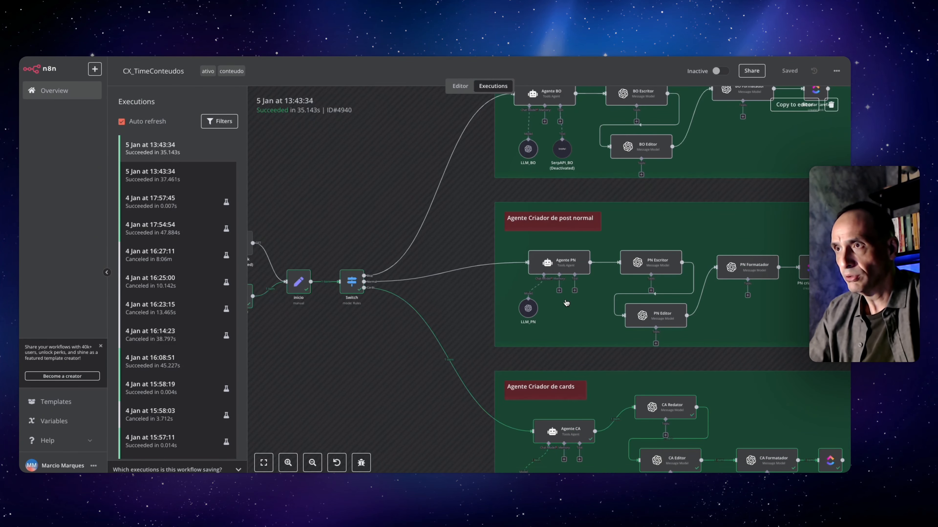
scroll(566, 302, down, 5)
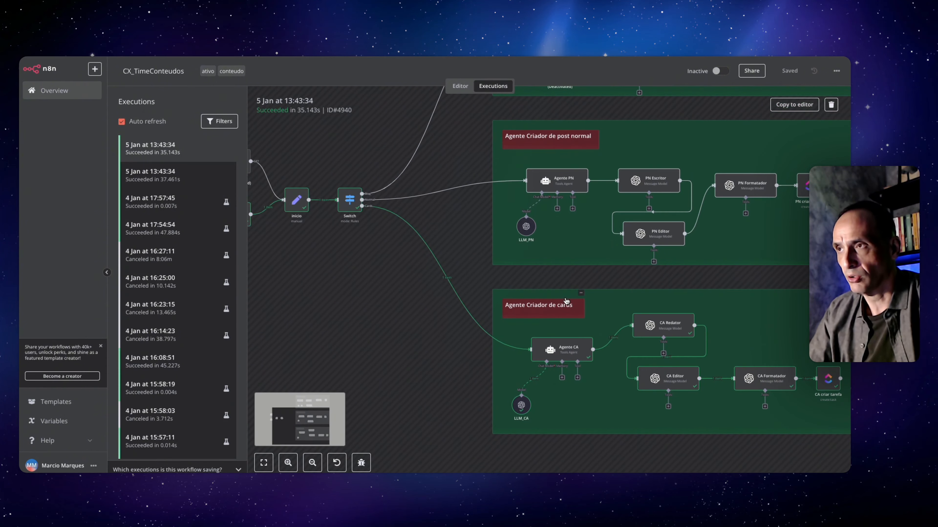
scroll(567, 302, up, 5)
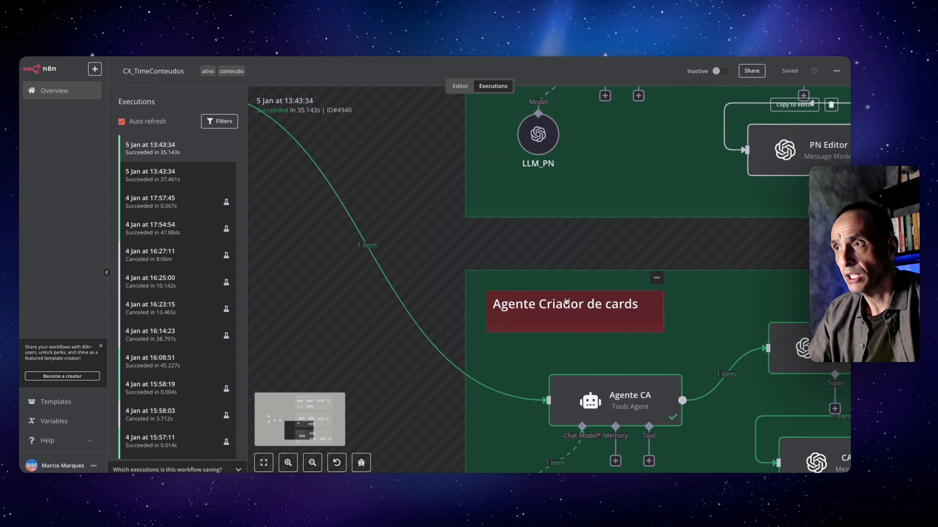
scroll(420, 202, up, 3)
scroll(420, 202, left, 3)
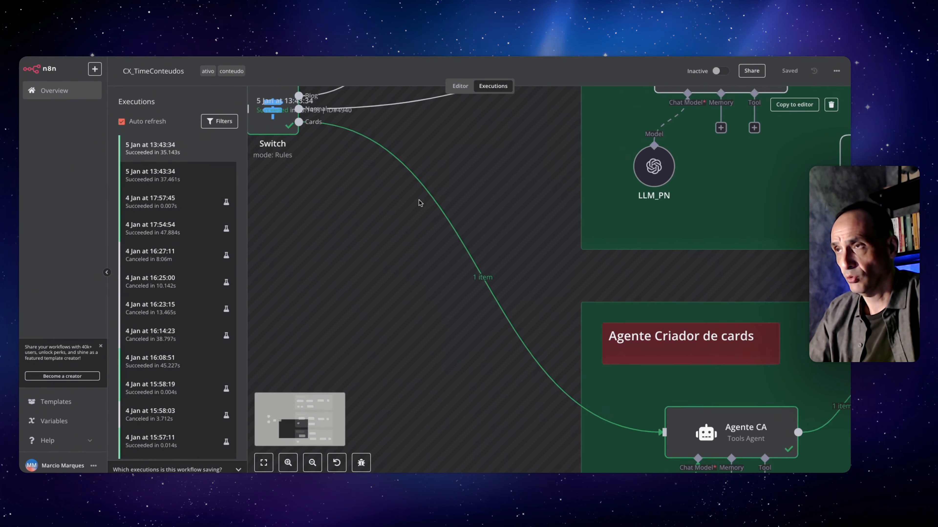
scroll(419, 200, down, 3)
scroll(419, 200, right, 5)
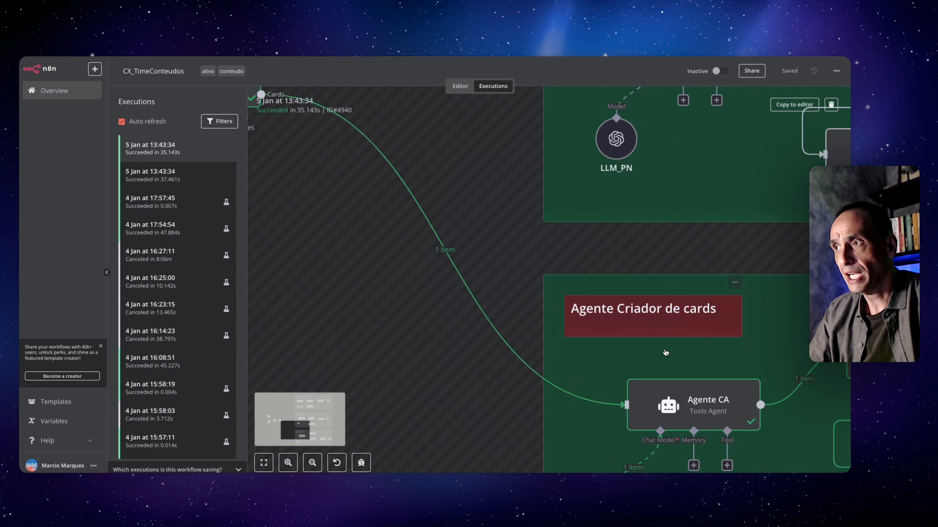
Follow the executed cards branch through CA Redator and CA Editor, and inspect the CA Formatador node's input and output.
scroll(666, 352, right, 10)
scroll(666, 353, down, 3)
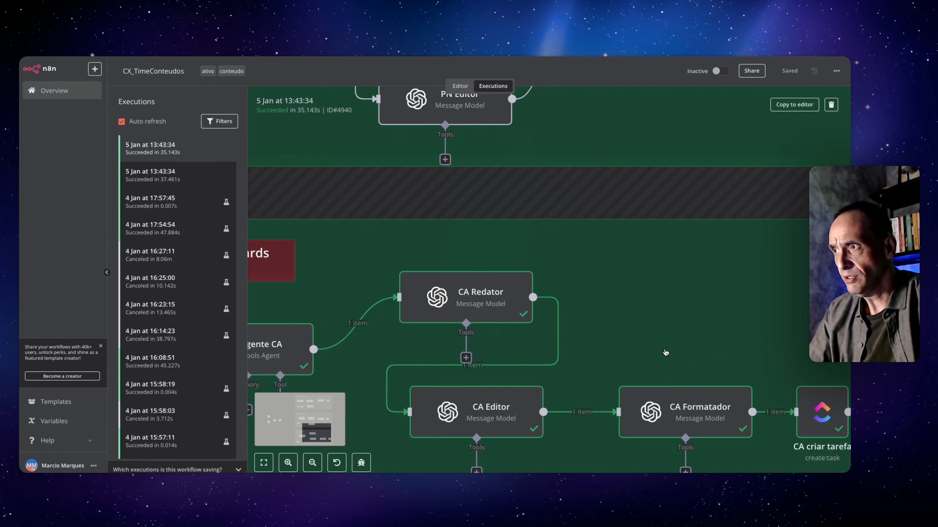
scroll(666, 353, down, 3)
scroll(666, 353, right, 2)
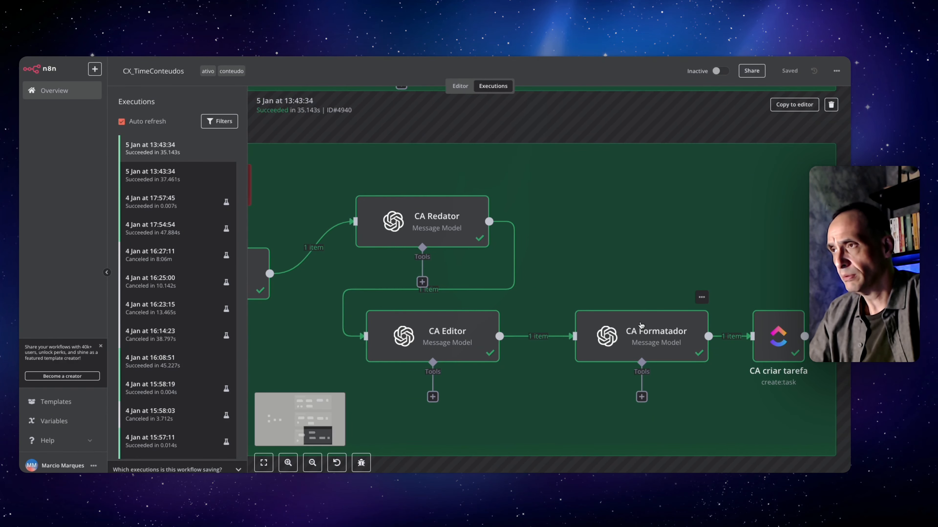
double_click(640, 325)
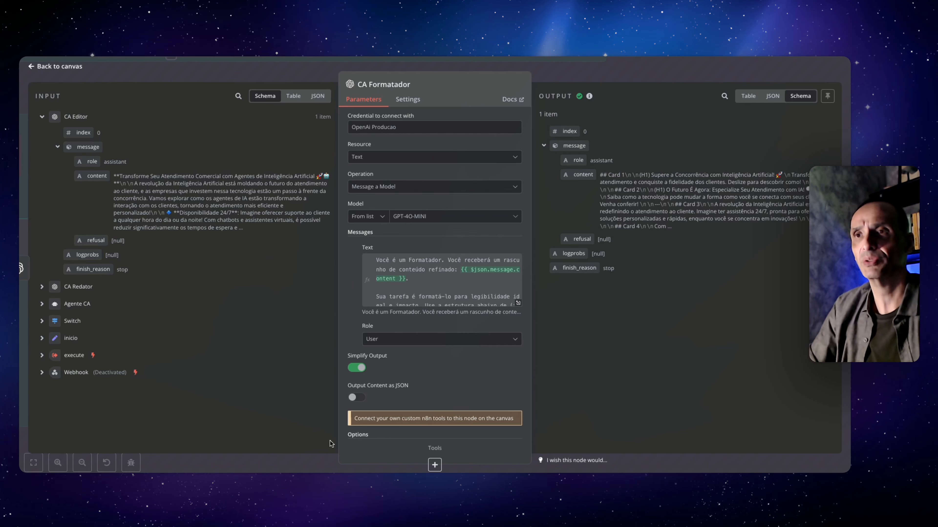
Switch to ClickUp, open the last CA_Gerado_IA task tagged "ca" in the A FAZER list, and read its card texts.
click(274, 466)
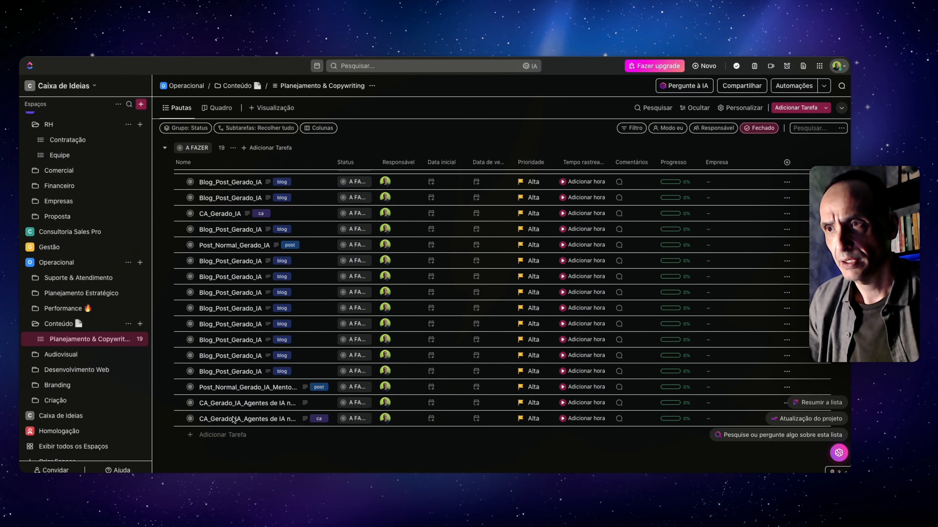
click(224, 420)
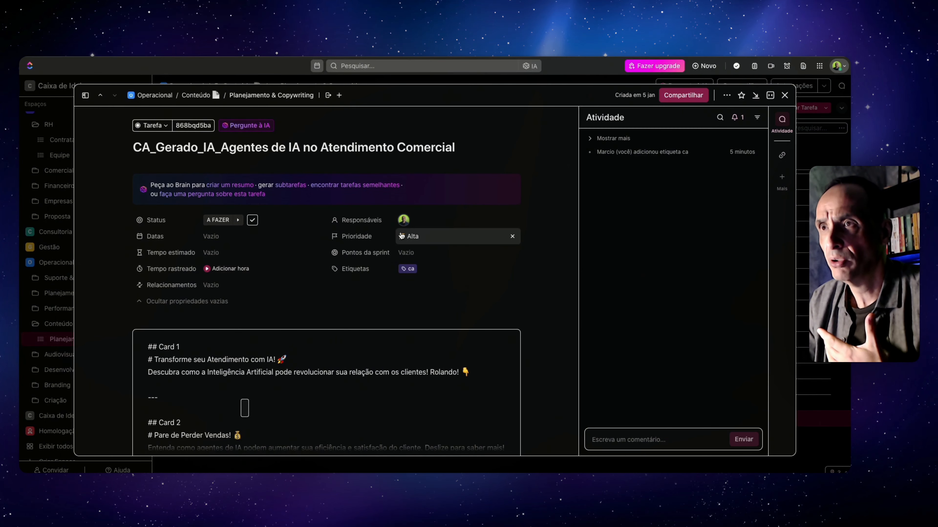
scroll(215, 309, down, 4)
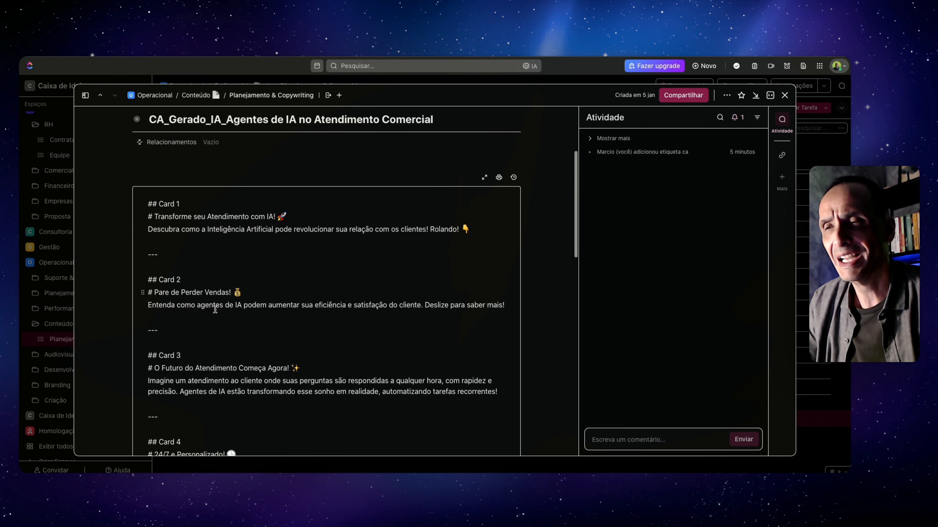
scroll(215, 310, down, 3)
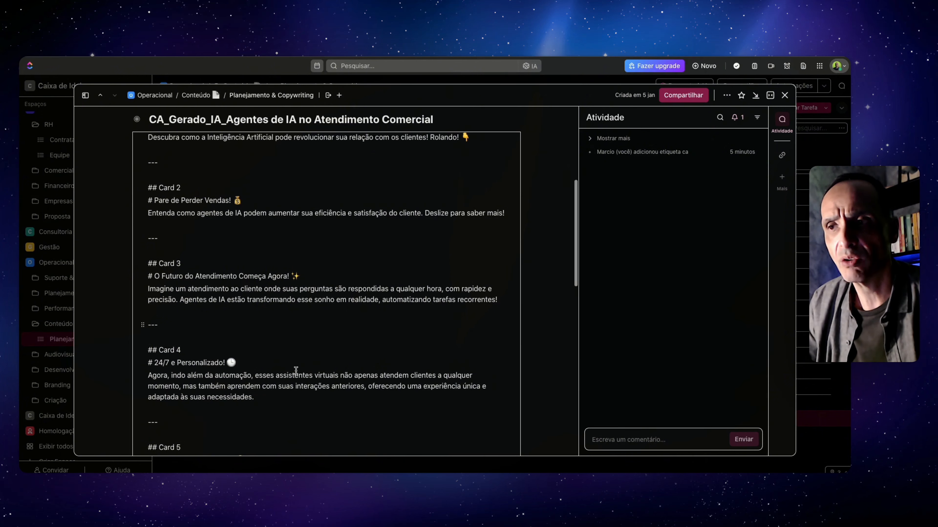
scroll(296, 371, down, 3)
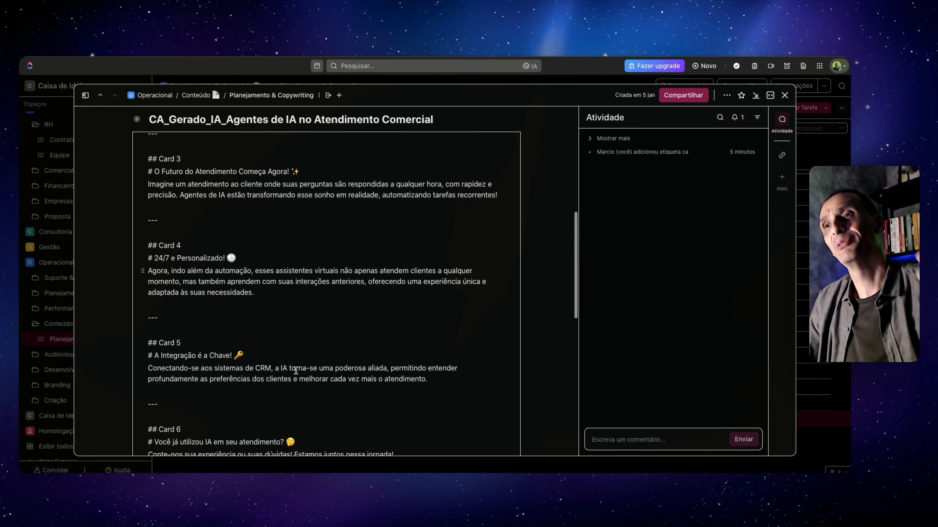
scroll(295, 371, down, 3)
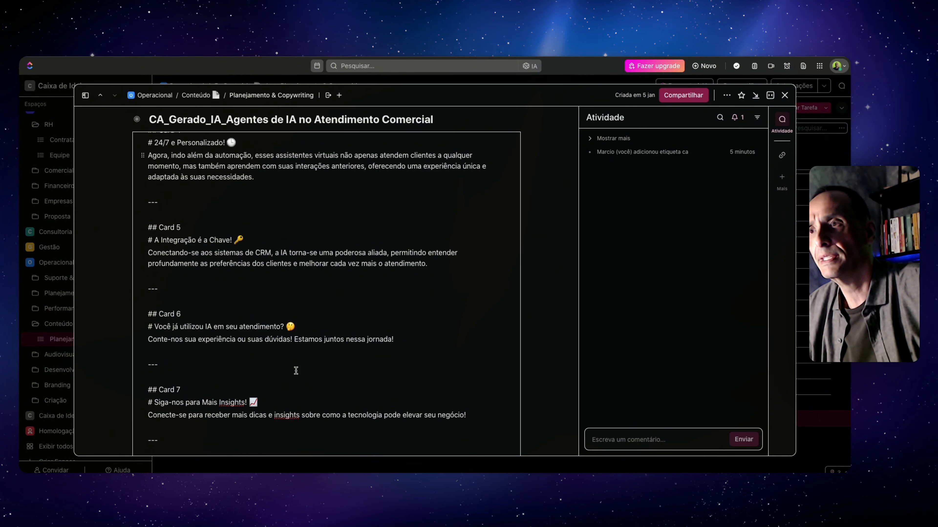
scroll(295, 371, down, 3)
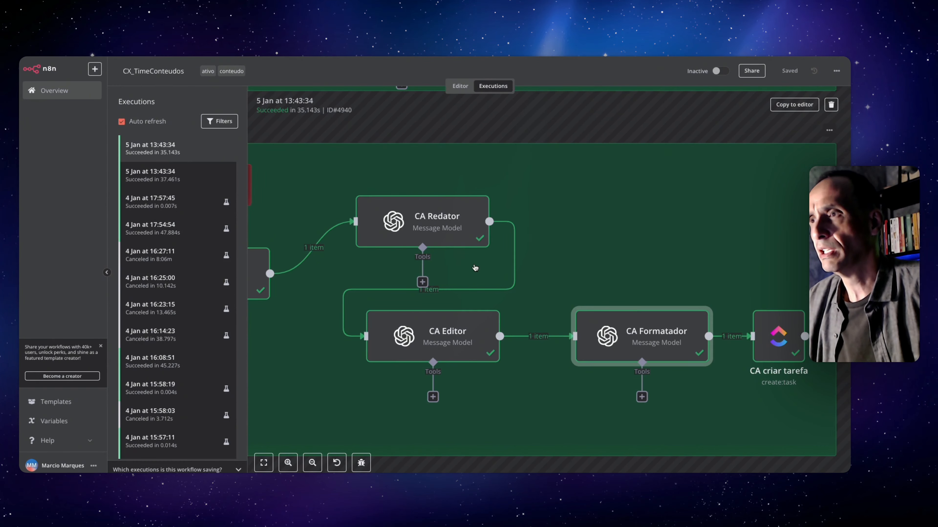
Trace the cards branch in n8n's 13:43:34 execution back from CA Formatador through Agente CA to the execute trigger.
scroll(477, 268, left, 5)
scroll(424, 233, left, 10)
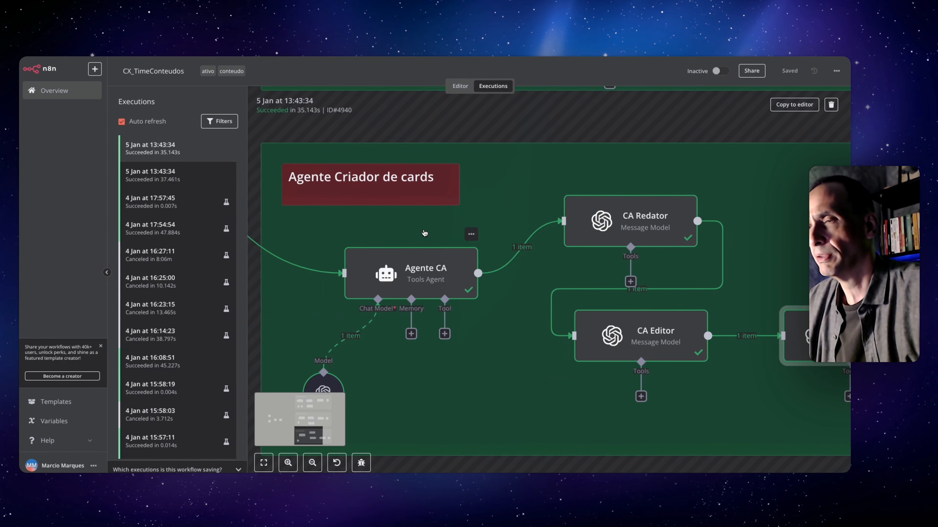
scroll(424, 233, left, 10)
scroll(425, 233, up, 8)
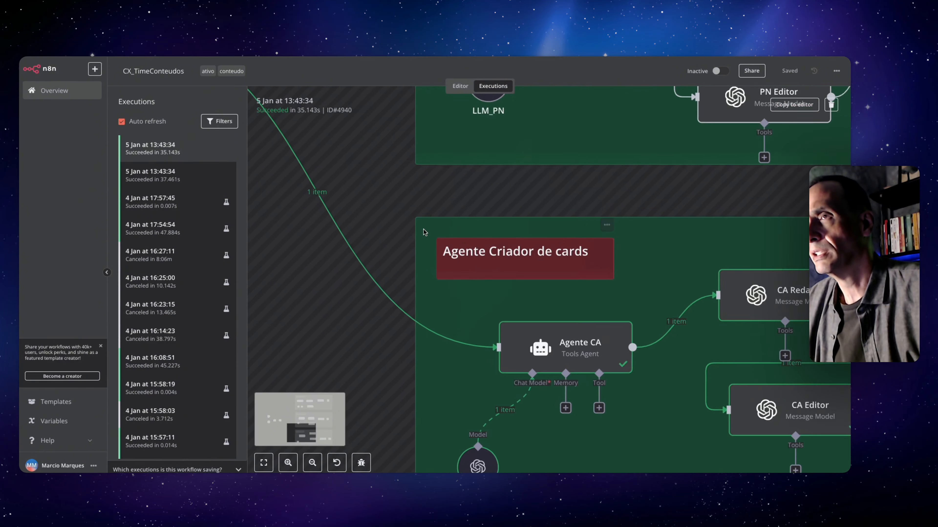
scroll(424, 232, left, 7)
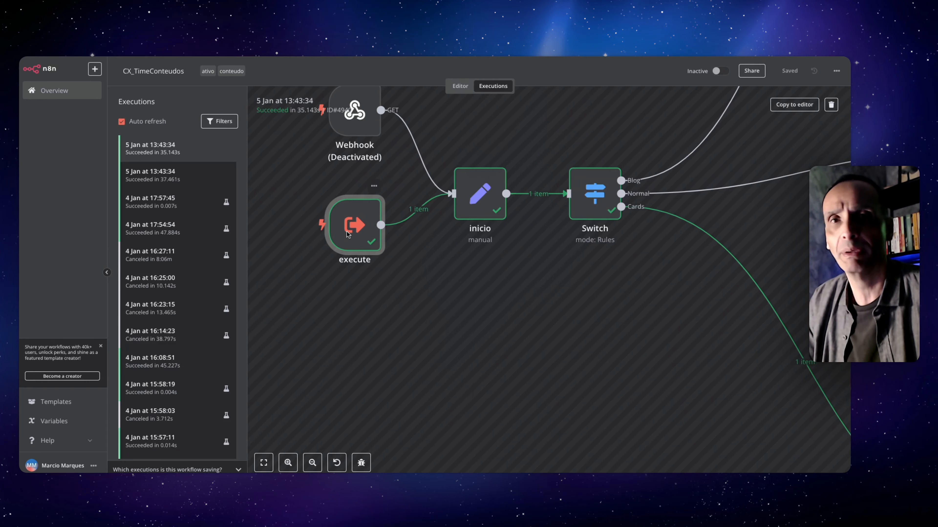
Inspect the execute trigger's output, then review the inicio node's input, field mapping and output.
double_click(347, 235)
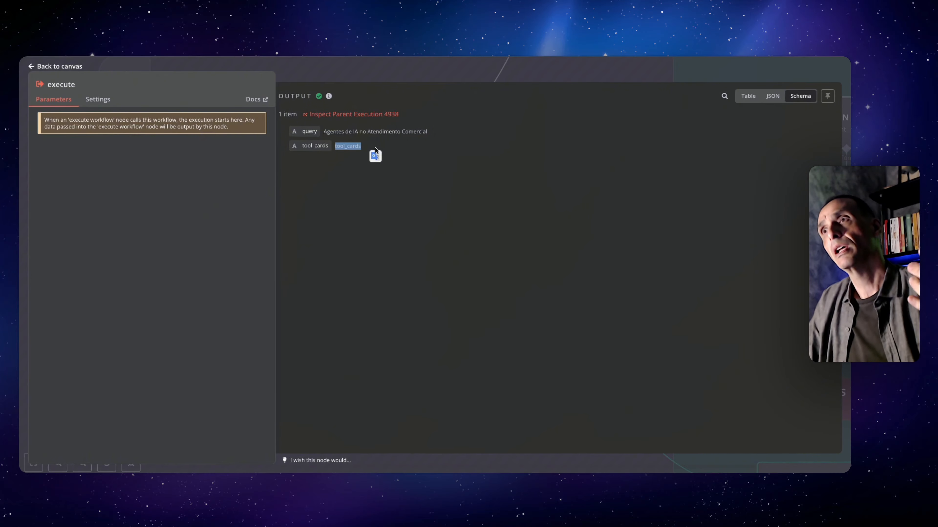
click(529, 68)
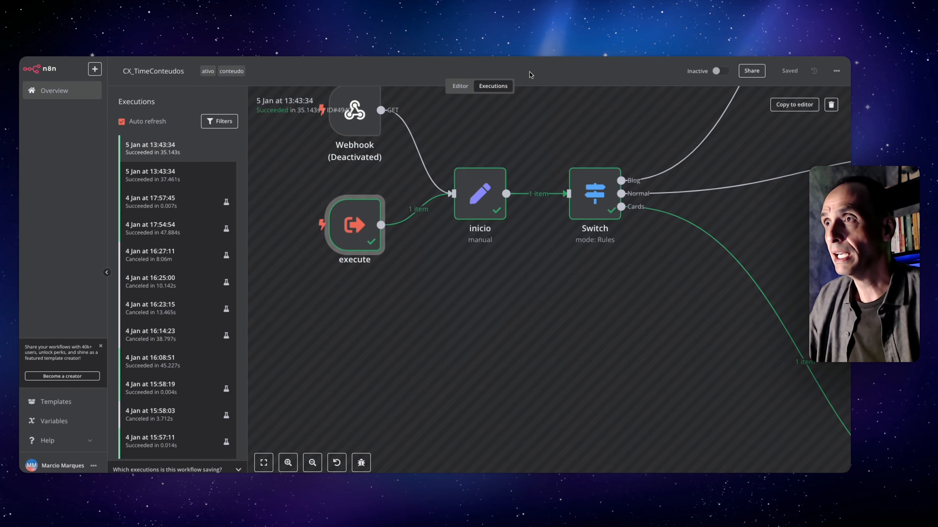
scroll(558, 236, right, 2)
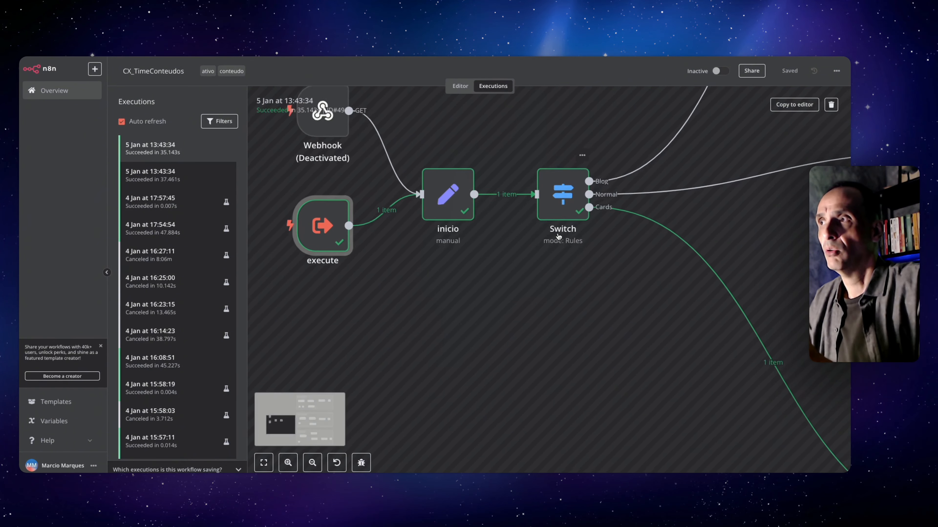
scroll(559, 236, right, 3)
click(508, 200)
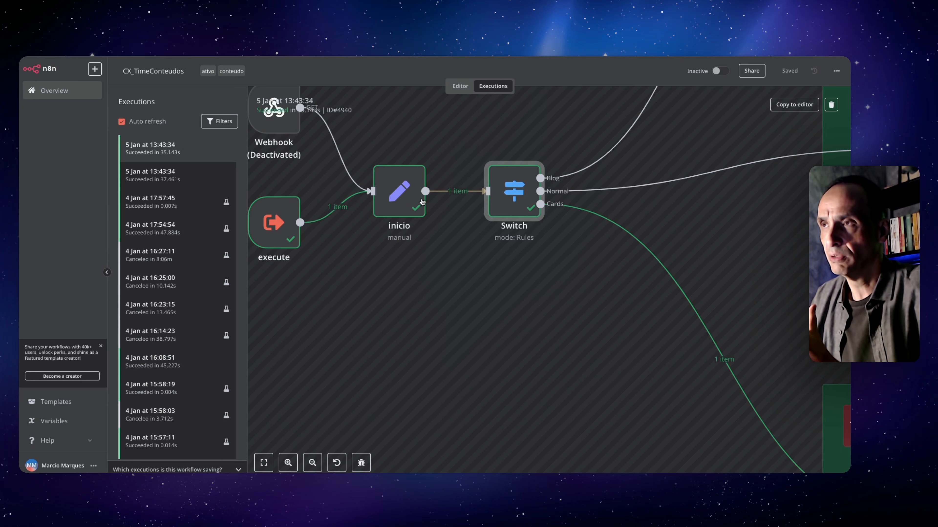
click(402, 200)
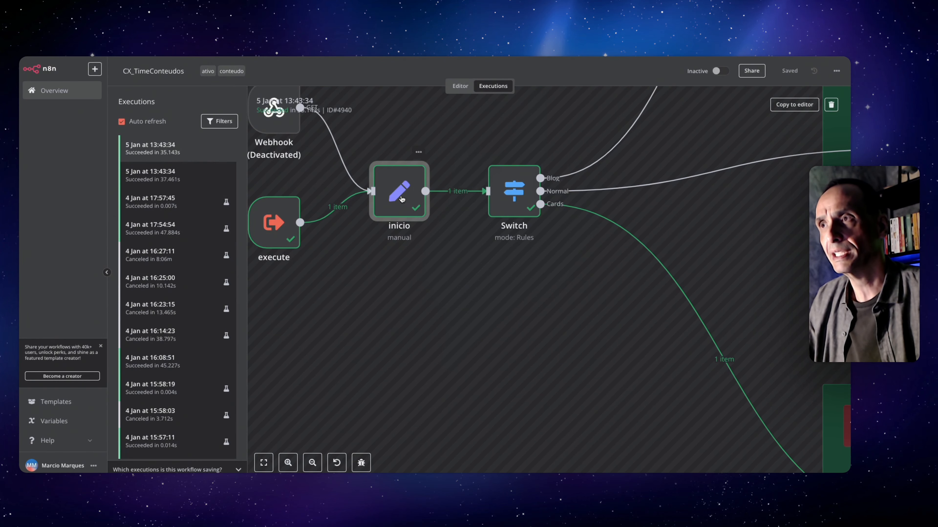
double_click(402, 199)
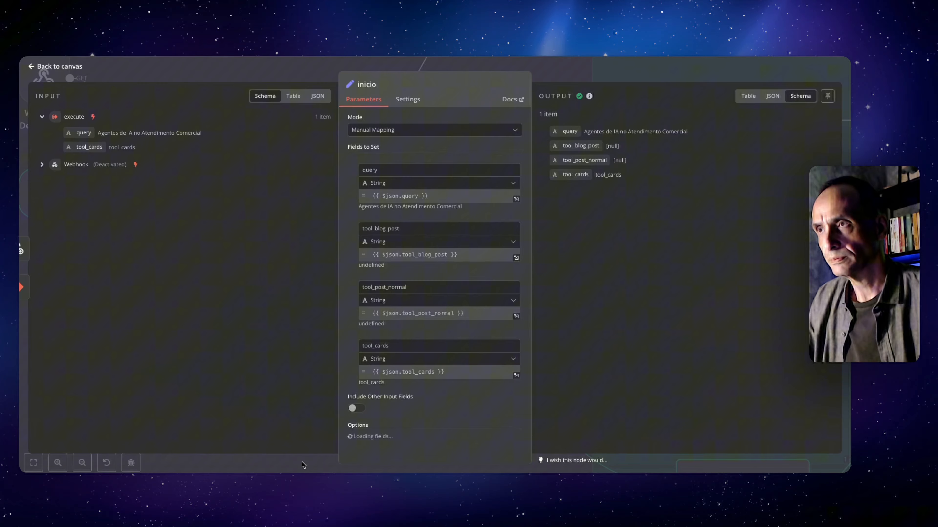
click(302, 463)
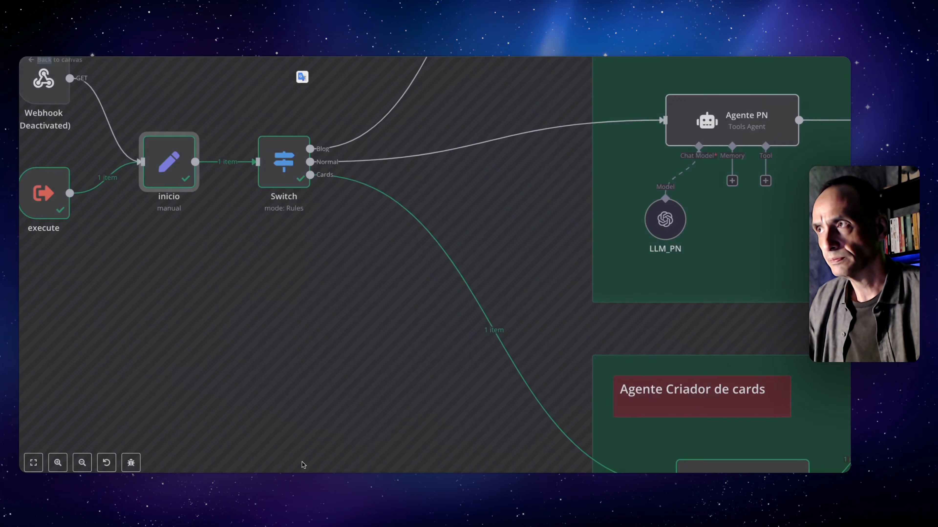
Review the Switch node's routing rules and examine the tool_cards value in its Cards output.
click(511, 192)
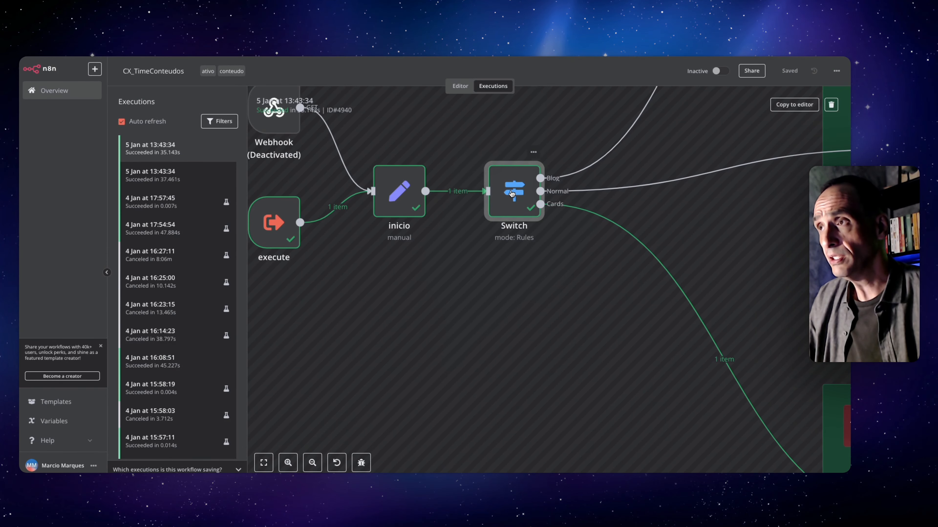
double_click(511, 192)
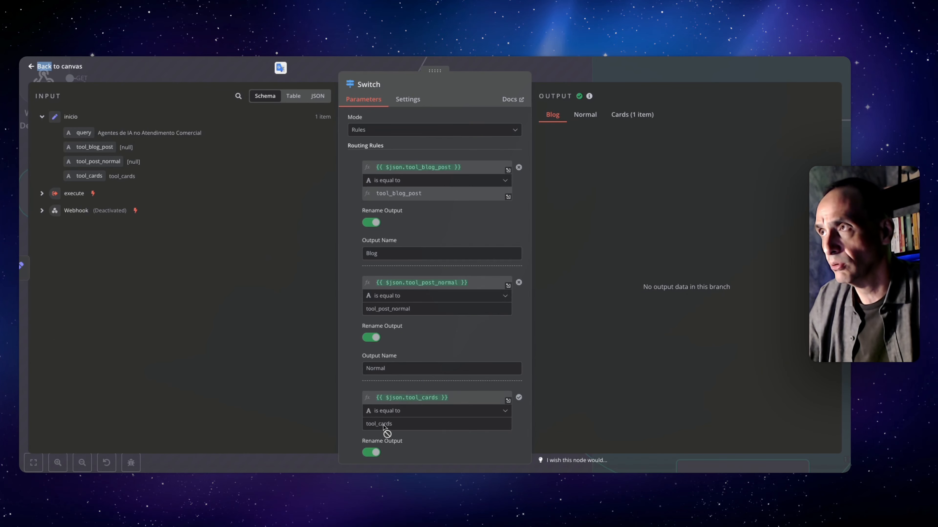
click(637, 117)
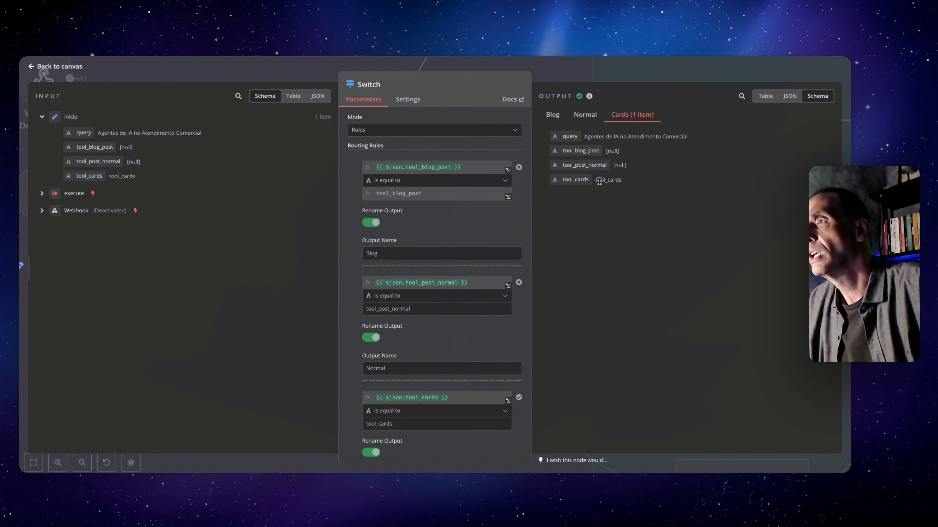
drag(595, 180, 629, 182)
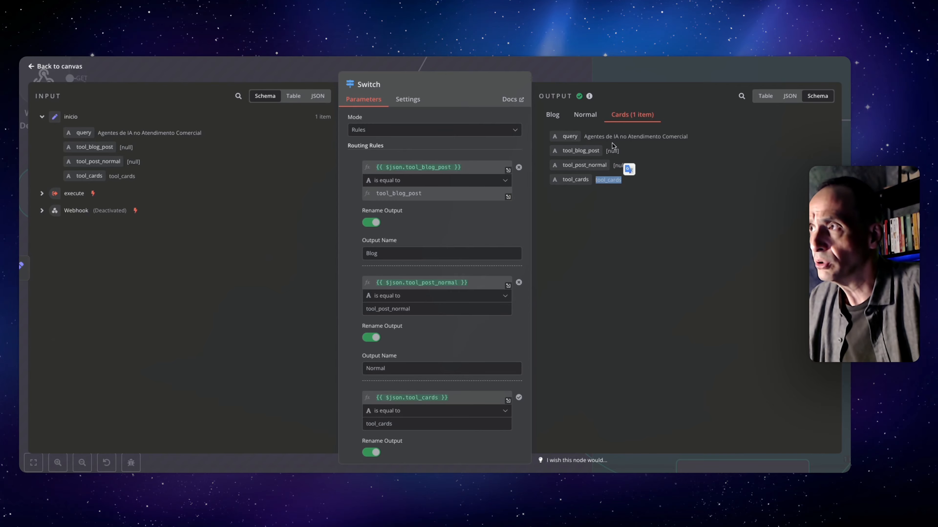
click(294, 458)
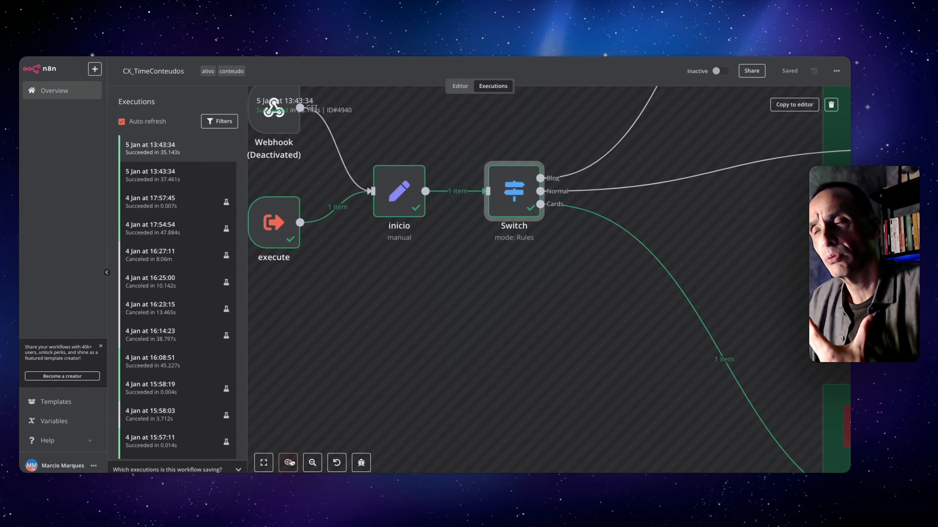
Follow the Cards branch to Agente CA and read its research output as JSON.
scroll(489, 325, right, 10)
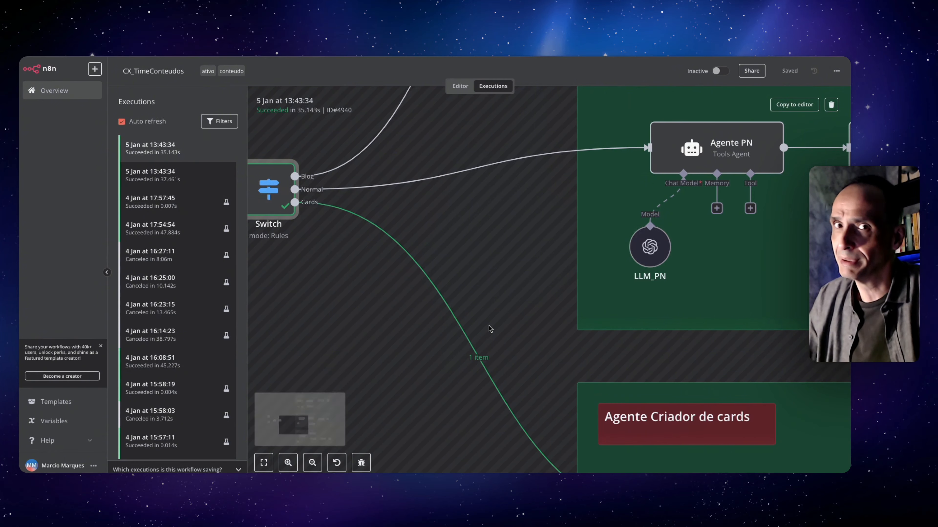
scroll(489, 329, down, 5)
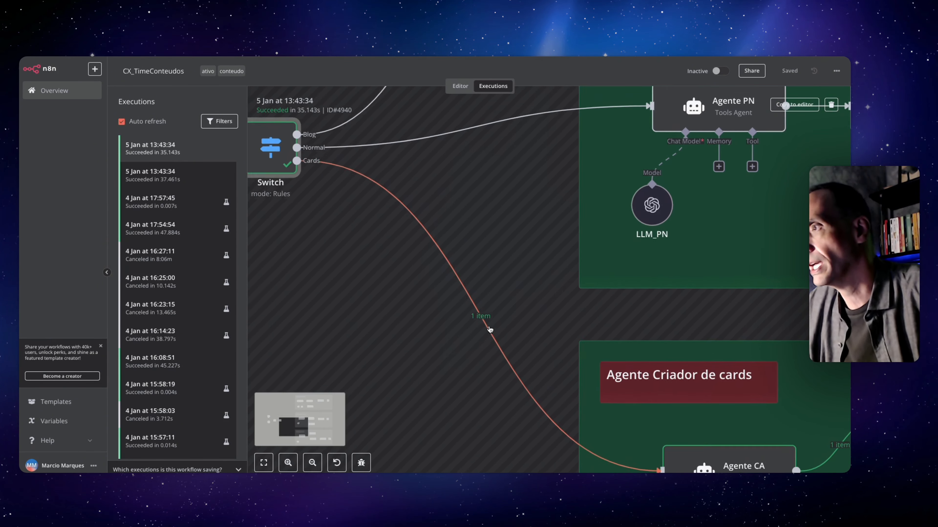
scroll(489, 328, down, 5)
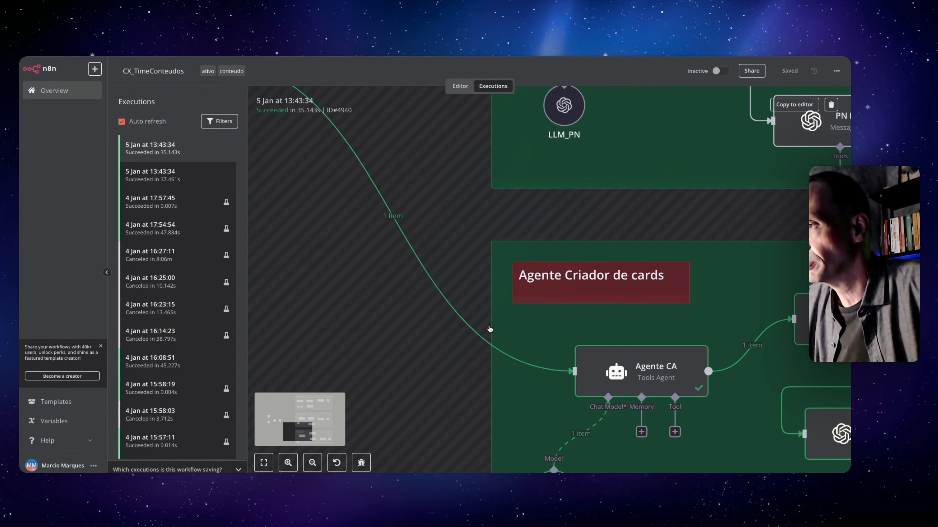
click(632, 303)
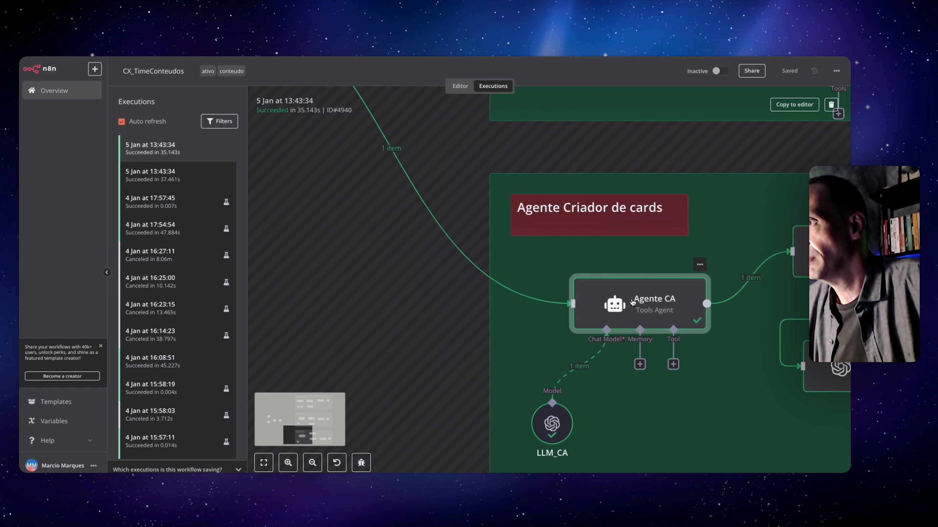
double_click(632, 303)
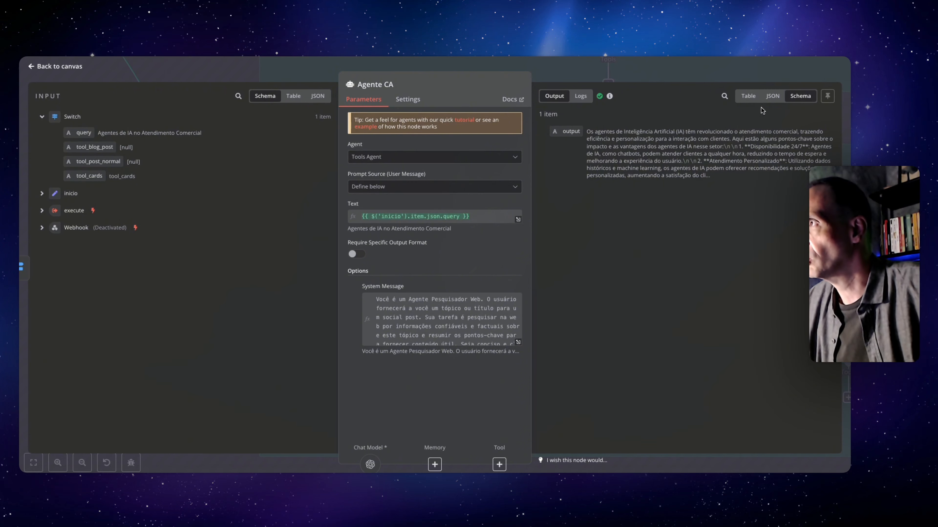
click(773, 97)
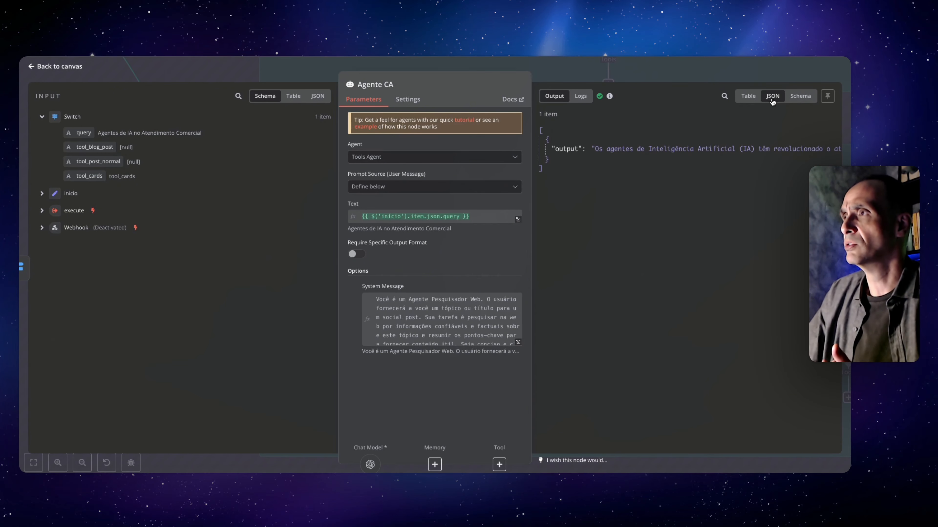
scroll(699, 171, right, 15)
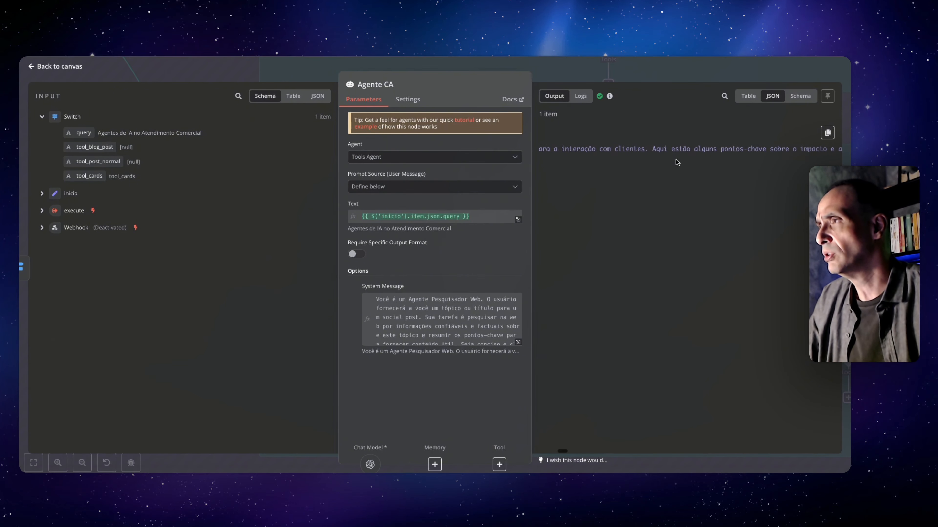
scroll(676, 160, right, 10)
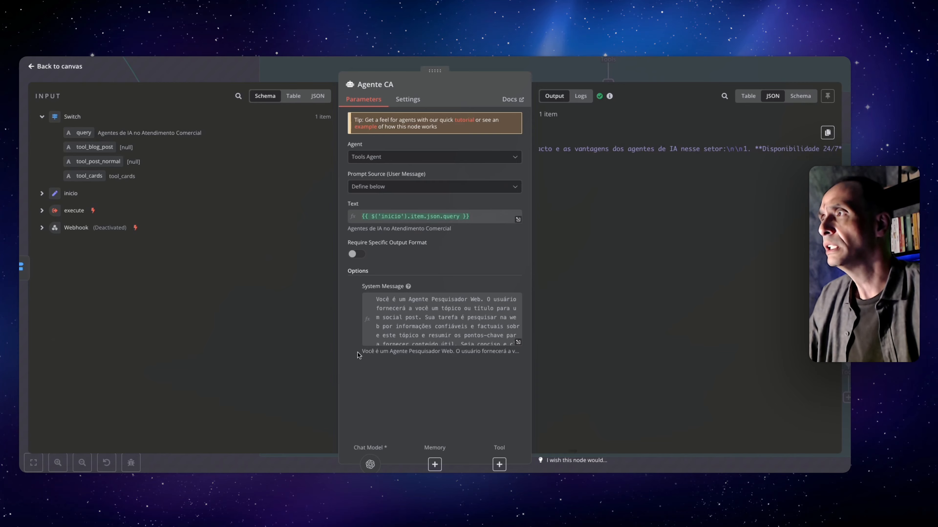
click(283, 465)
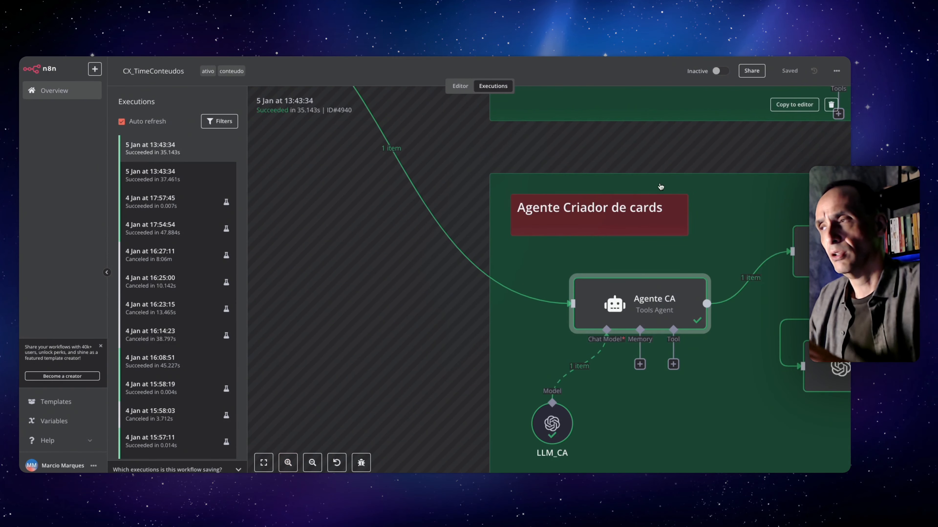
Inspect the CA Redator node and read its full message prompt with the resolved result.
scroll(701, 207, right, 10)
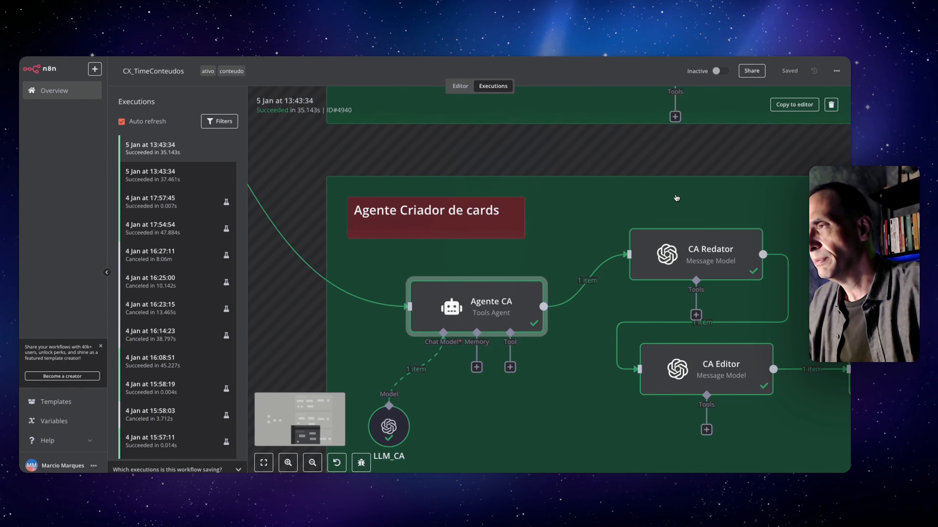
click(681, 246)
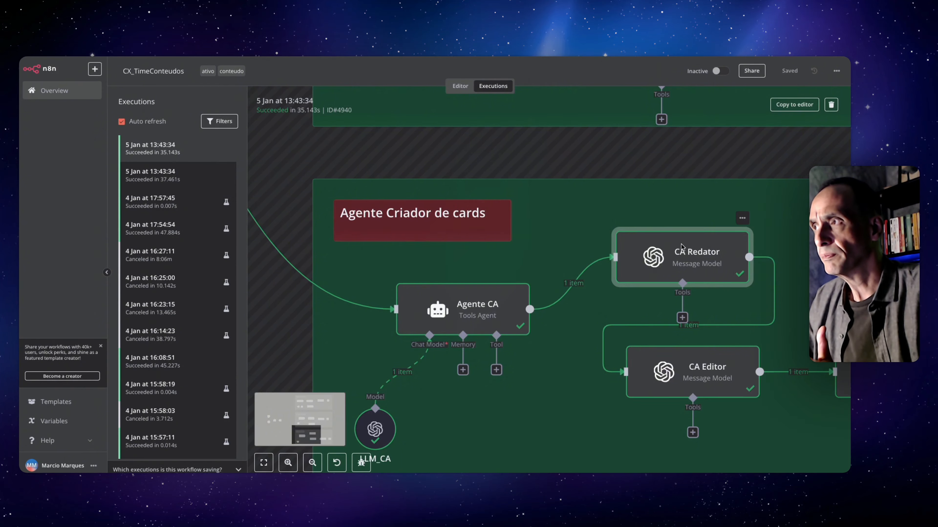
double_click(682, 247)
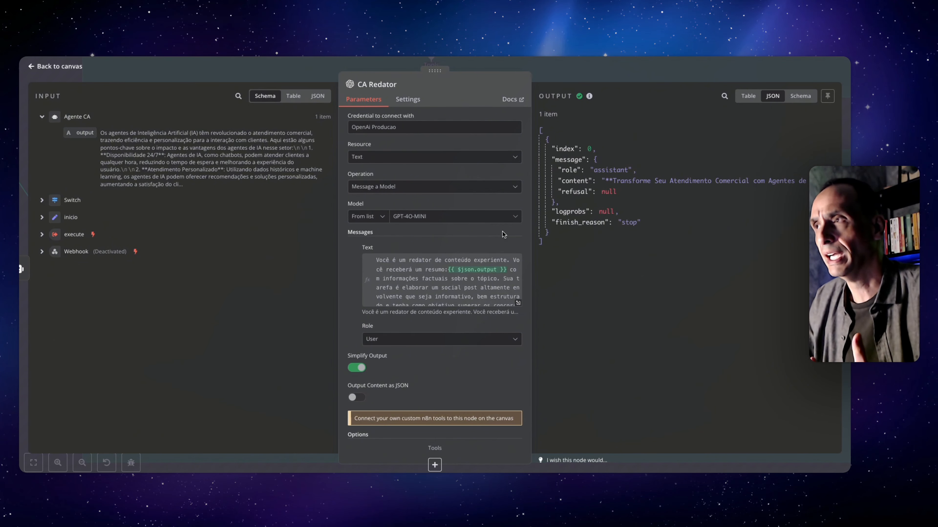
click(518, 303)
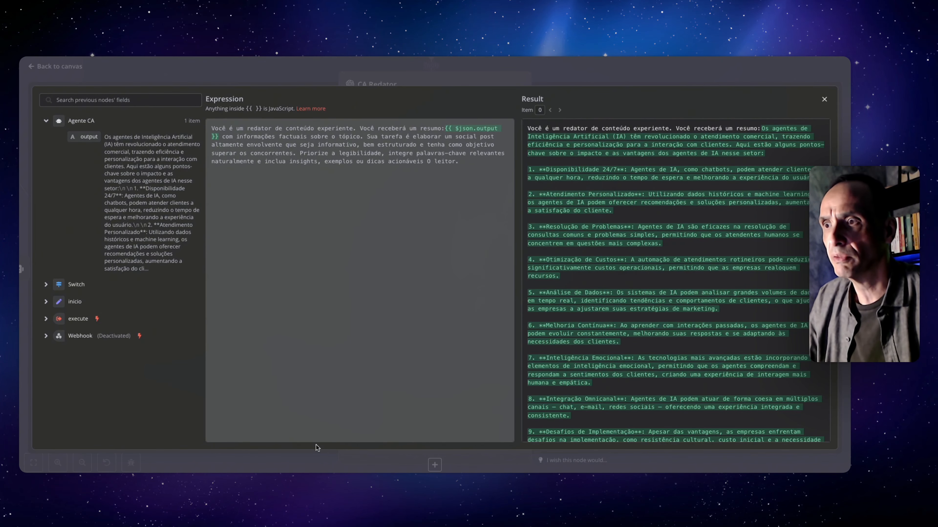
click(313, 456)
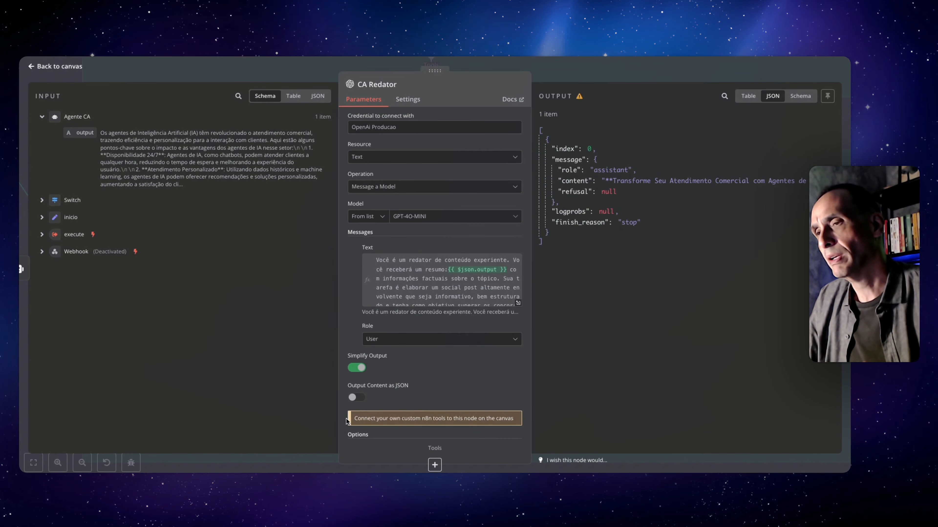
click(311, 464)
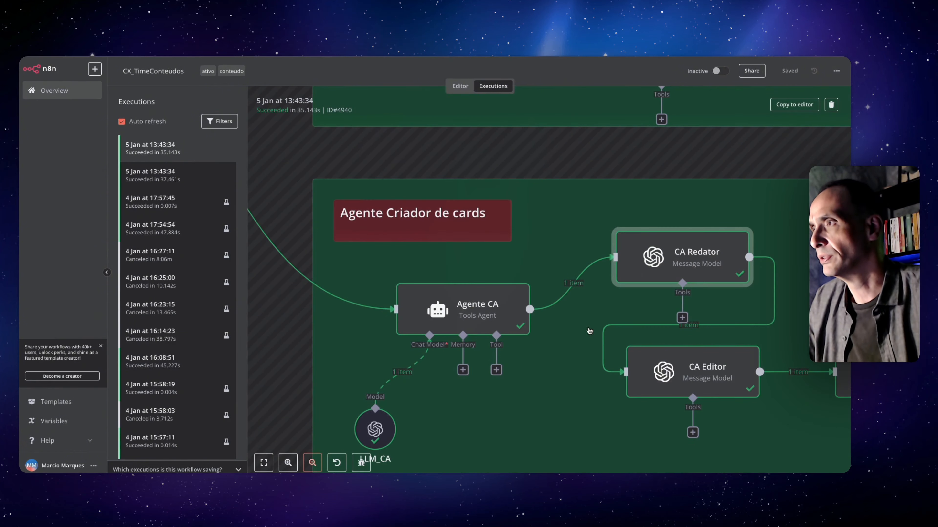
Inspect the CA Editor node and read its full prompt and the resolved draft through to the end.
click(663, 369)
double_click(663, 369)
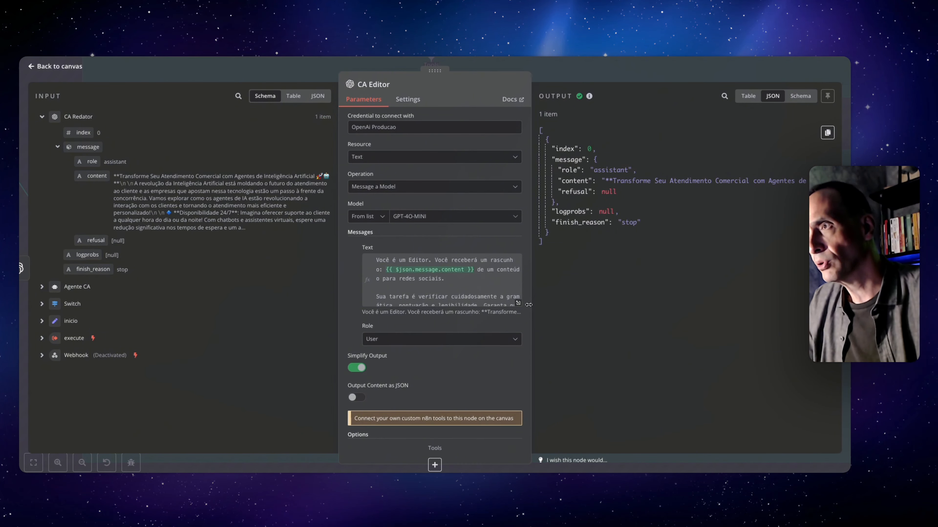
click(518, 303)
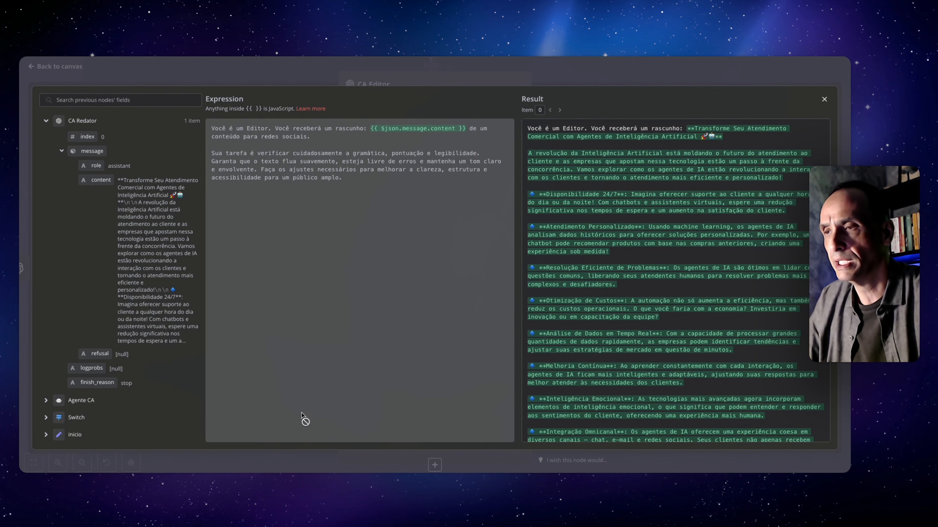
scroll(639, 285, down, 2)
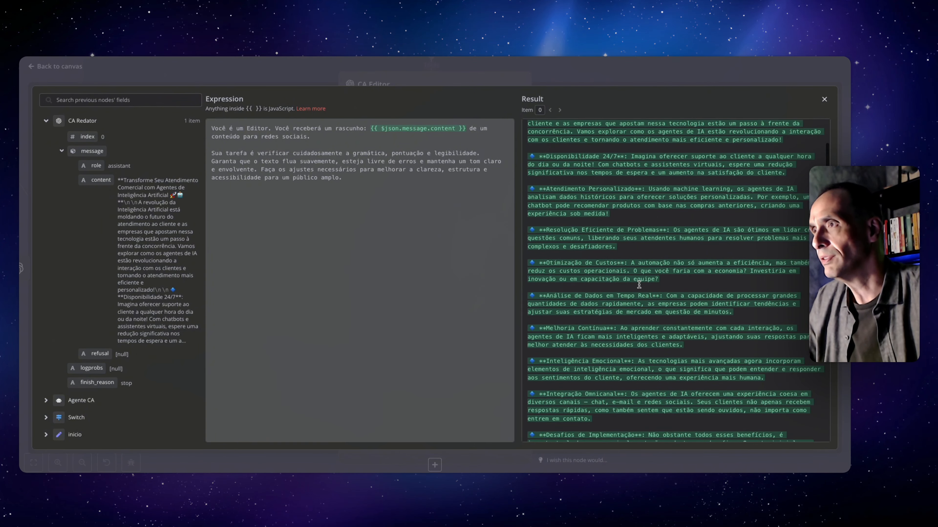
scroll(639, 285, down, 8)
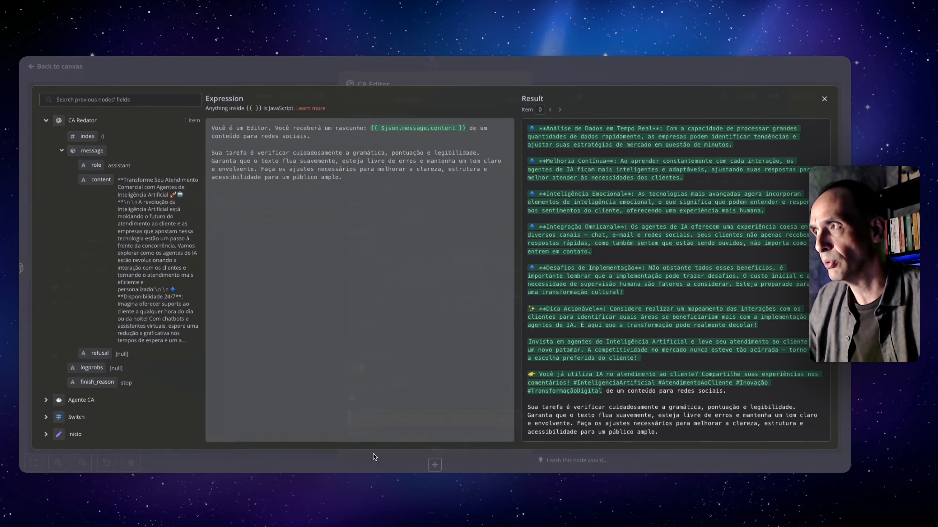
click(373, 454)
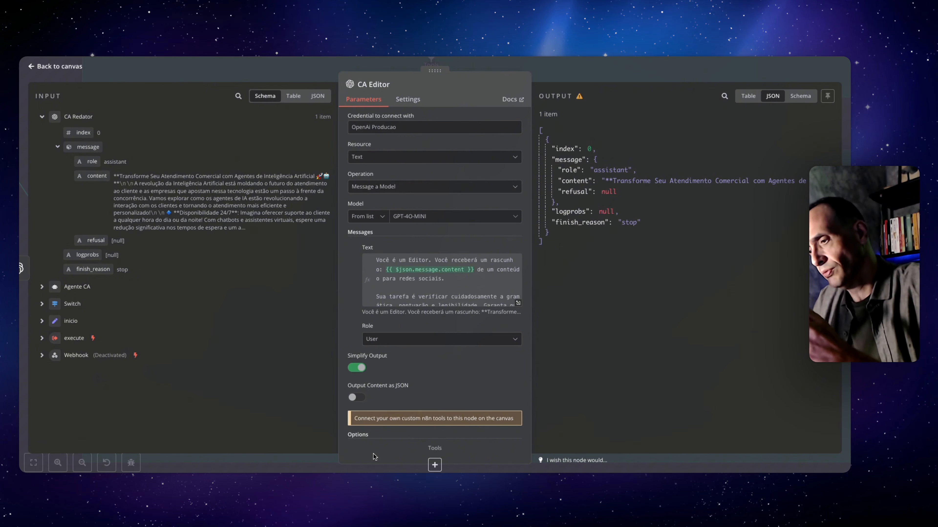
click(266, 470)
Open the CA Formatador node and read its full prompt with the card formatting instructions.
scroll(619, 385, up, 5)
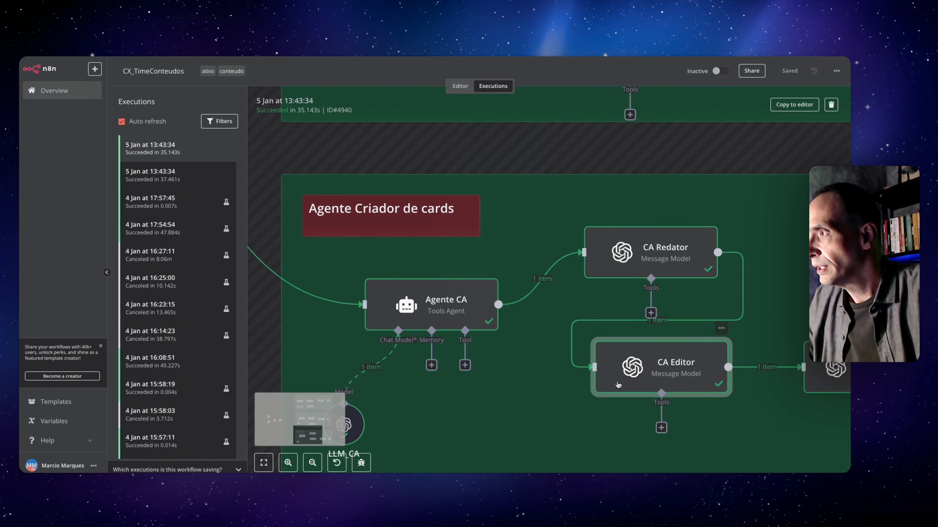
double_click(678, 371)
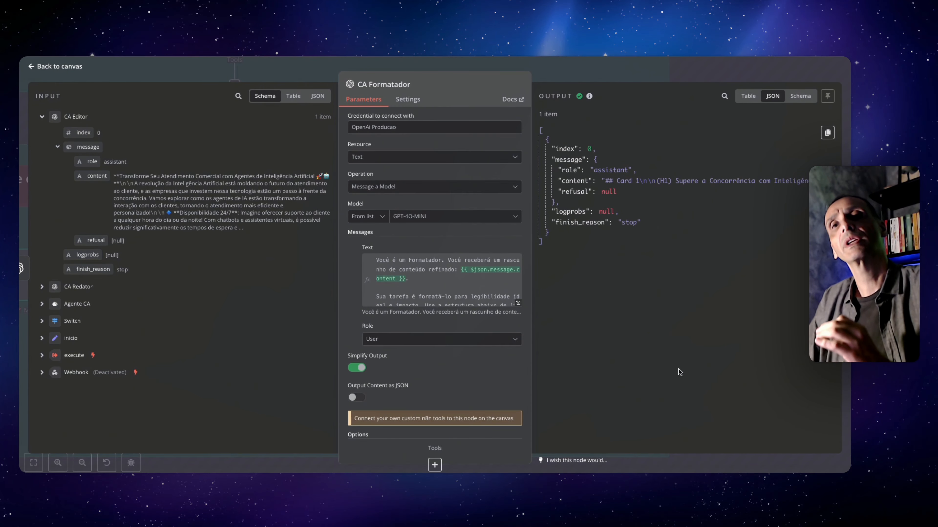
click(519, 305)
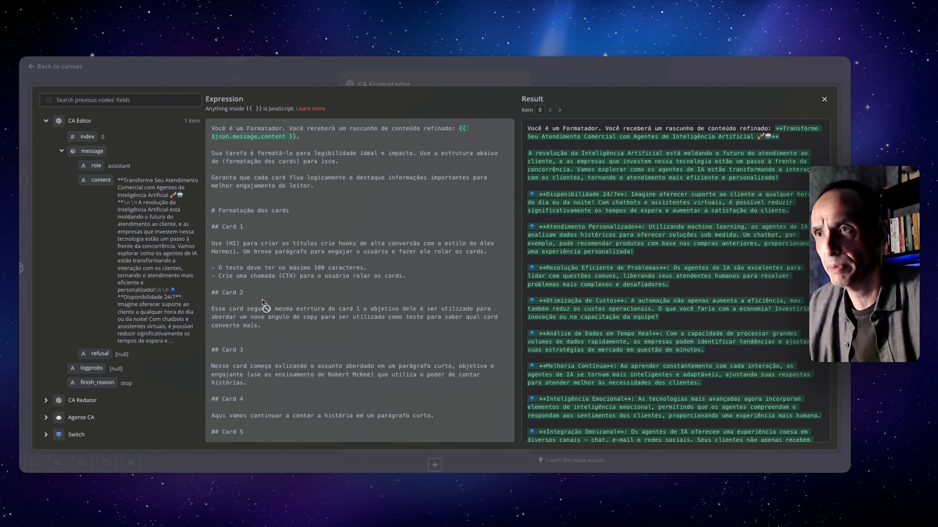
Read the rest of the CA Formatador prompt through the Outputs section, check its resolved result, and return to the canvas.
scroll(329, 340, down, 4)
scroll(329, 339, down, 1)
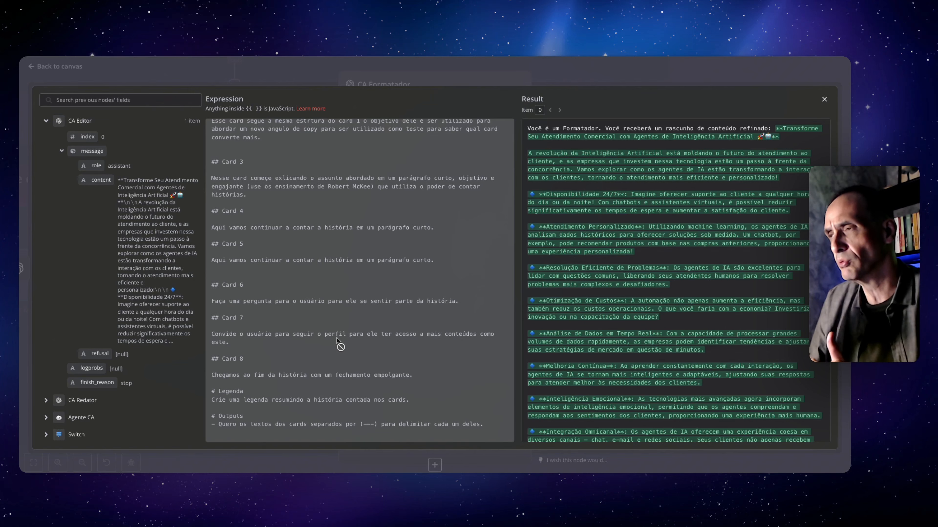
scroll(607, 333, down, 5)
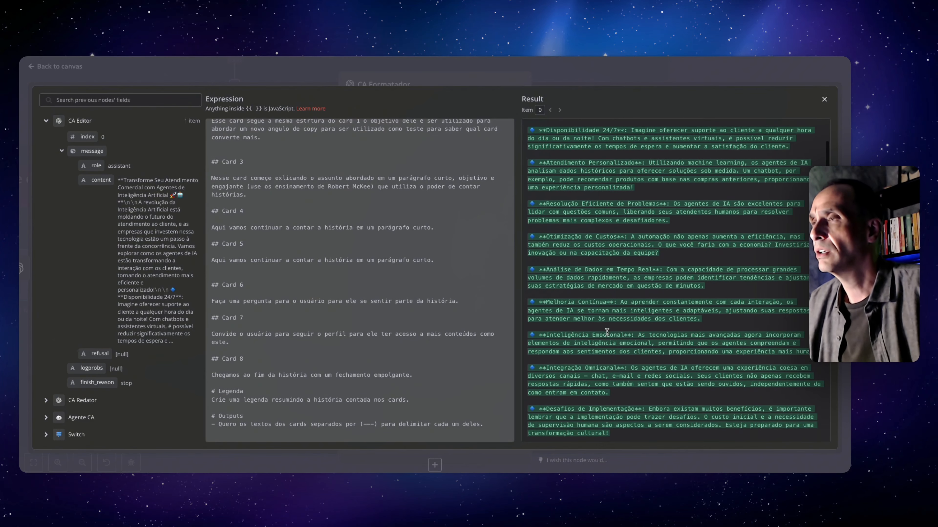
scroll(607, 332, down, 7)
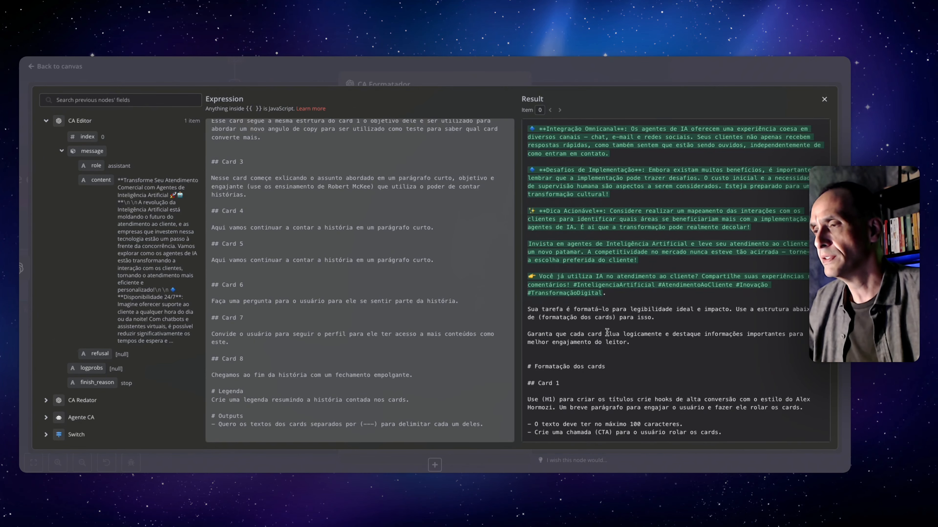
scroll(607, 332, down, 7)
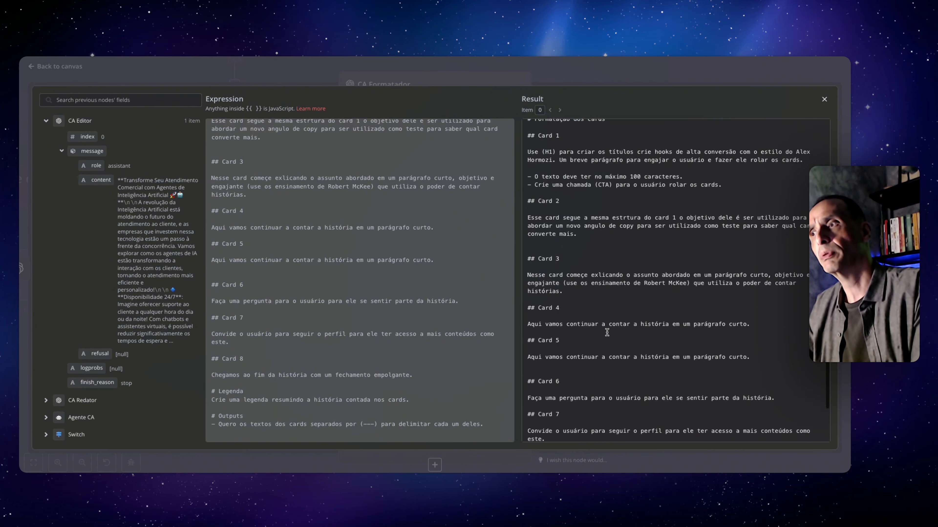
scroll(607, 333, down, 1)
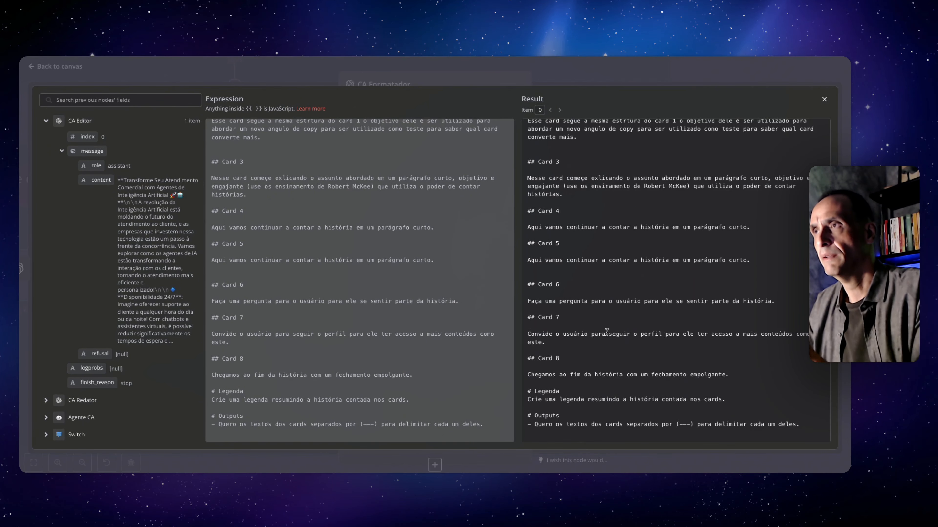
scroll(606, 332, up, 3)
scroll(606, 333, up, 2)
click(824, 99)
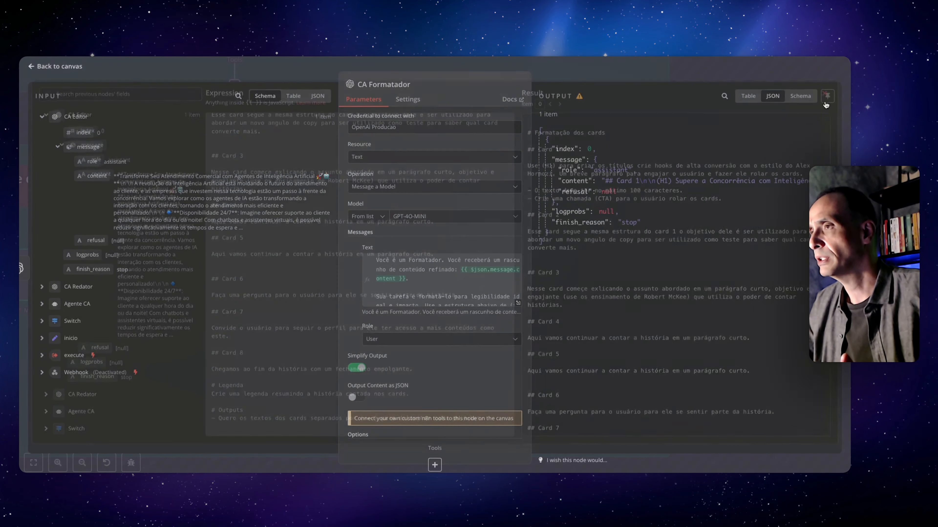
click(295, 464)
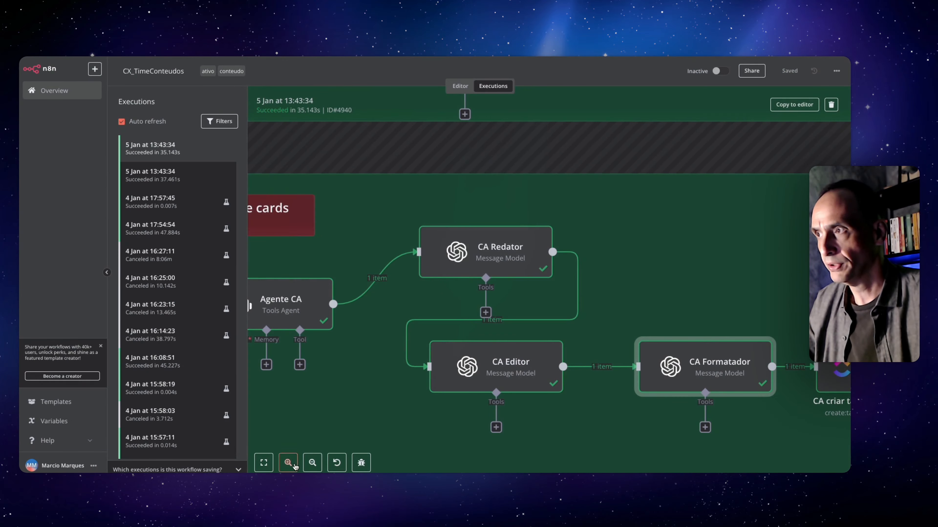
Inspect the CA criar tarefa node, viewing its output as a schema and its task parameters down to the tag names.
scroll(613, 406, right, 6)
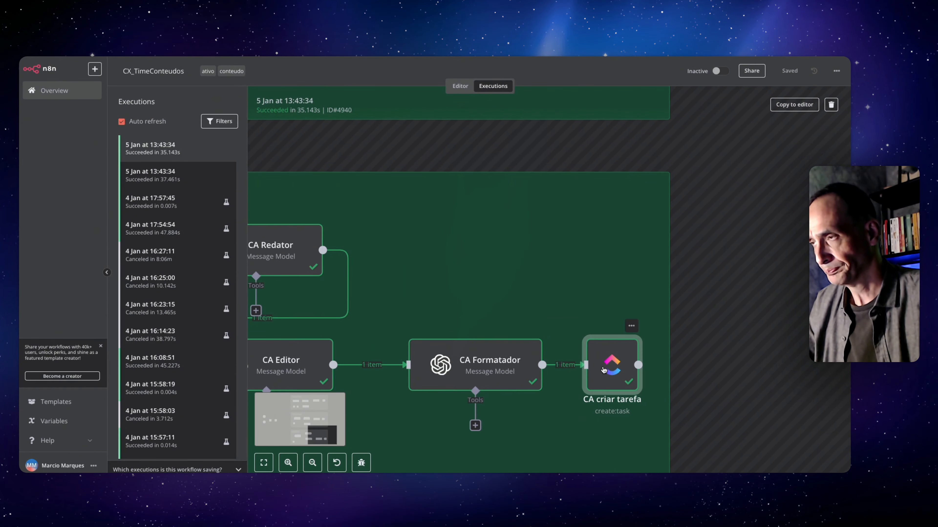
double_click(603, 369)
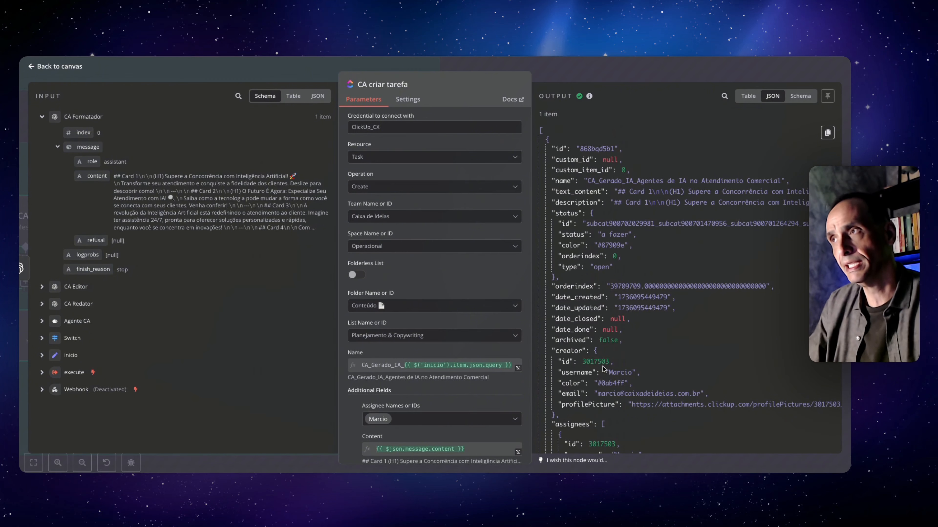
click(802, 97)
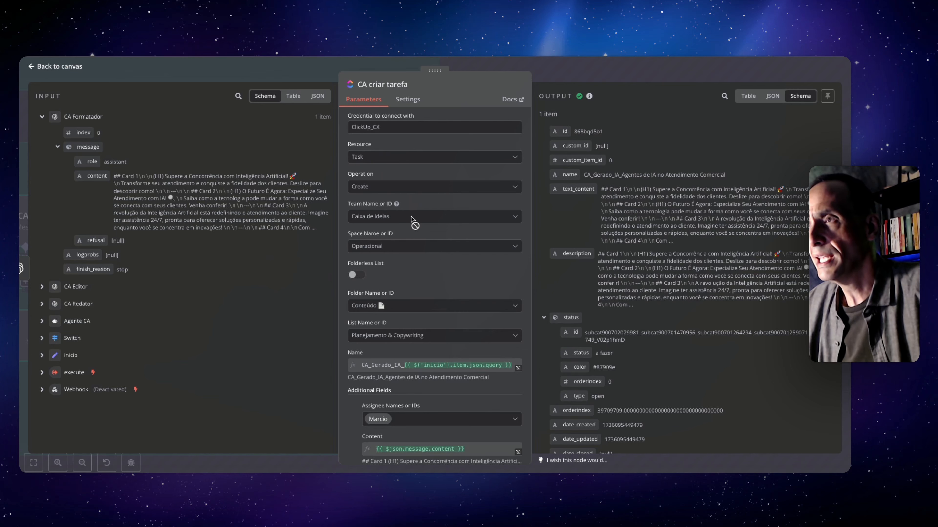
scroll(456, 274, down, 3)
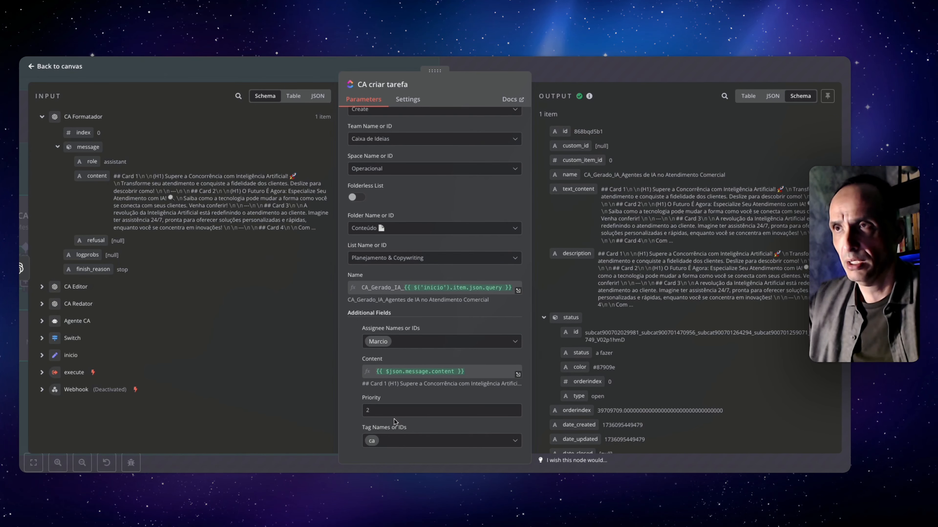
click(315, 465)
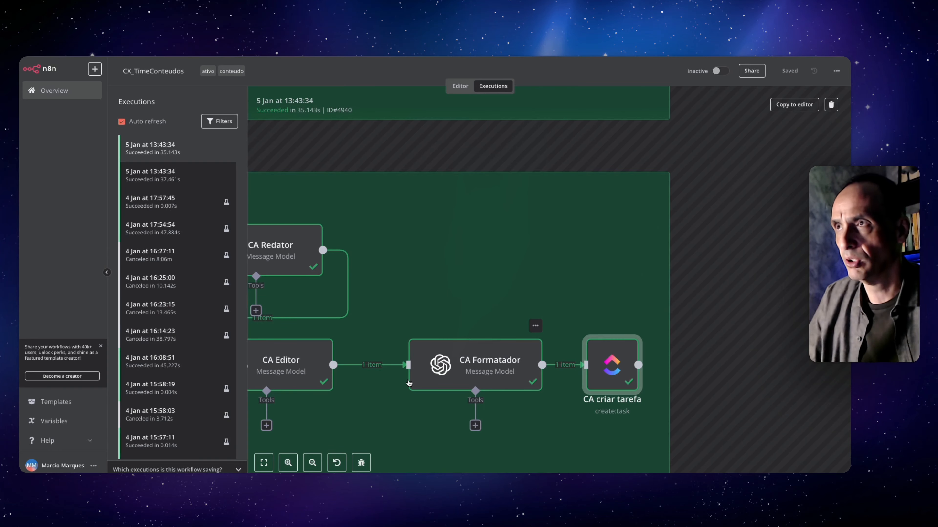
Open the PN Formatador node in the normal post branch and read its full prompt.
scroll(718, 281, down, 3)
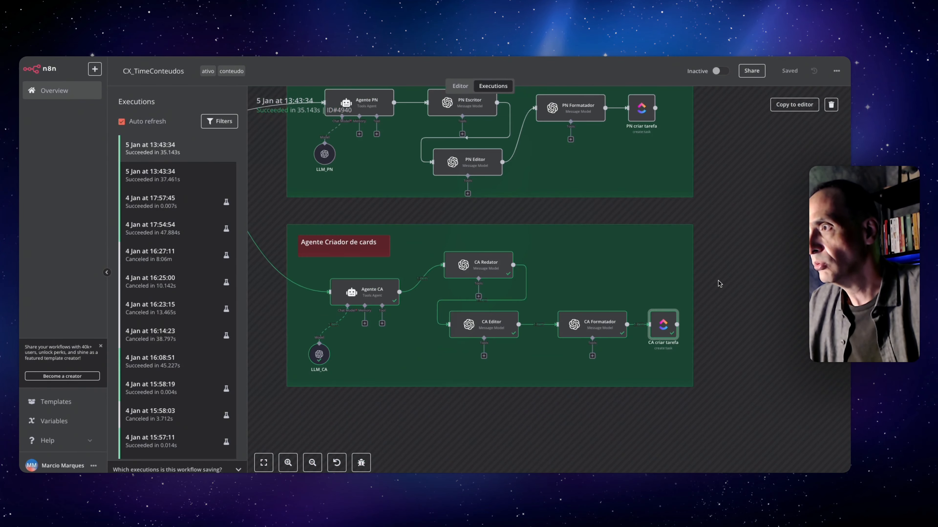
scroll(718, 281, up, 3)
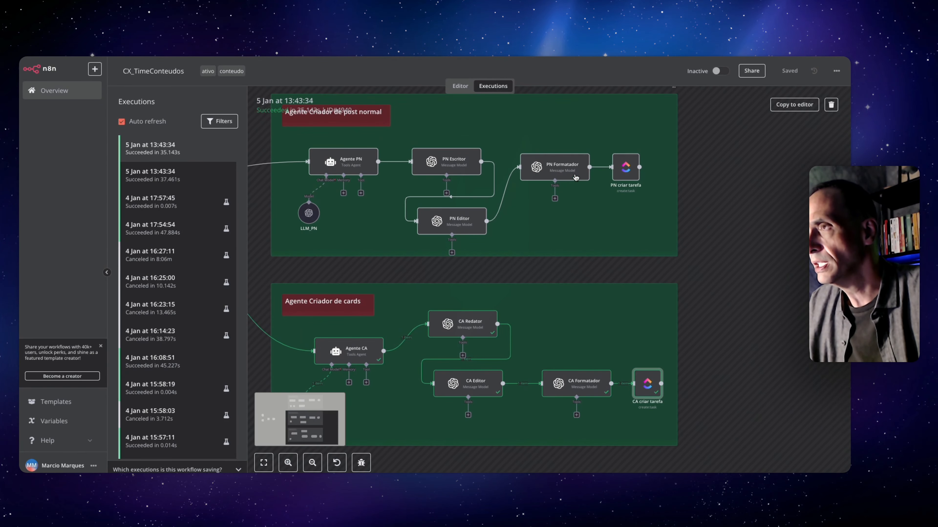
double_click(550, 164)
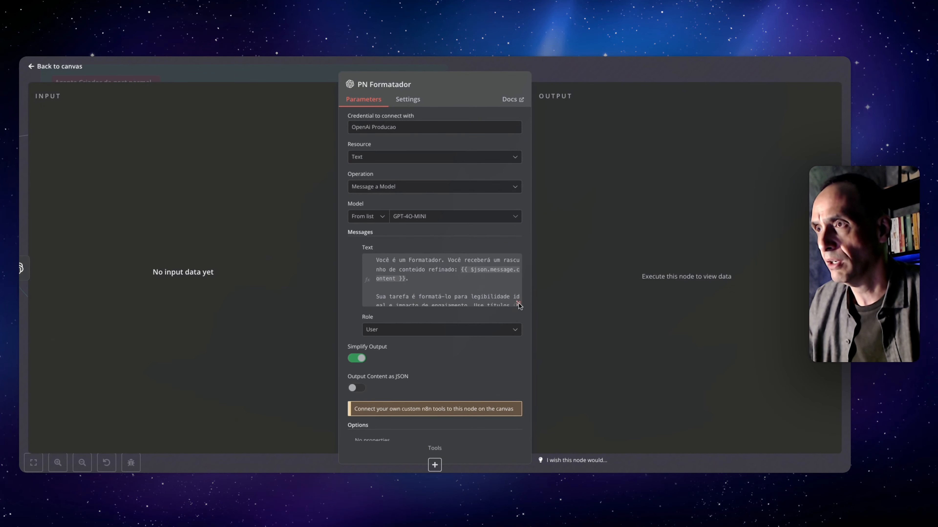
click(518, 304)
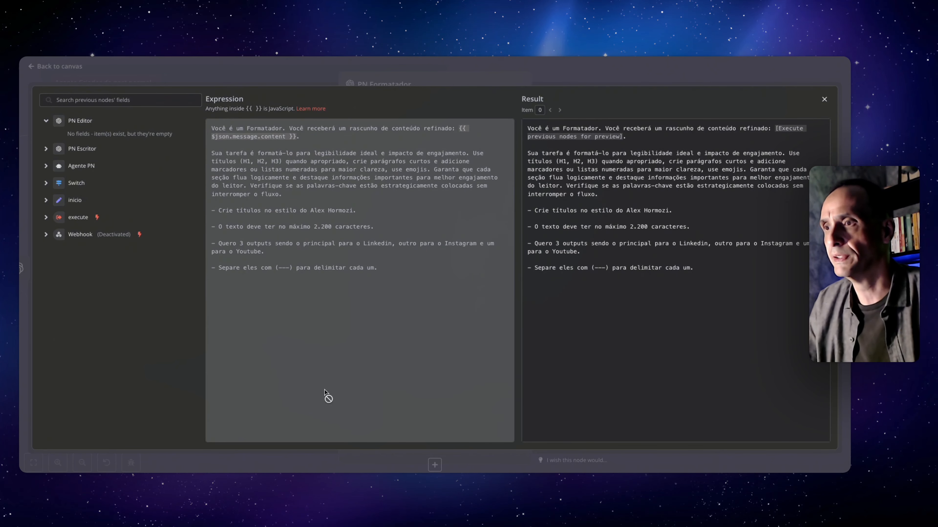
click(306, 459)
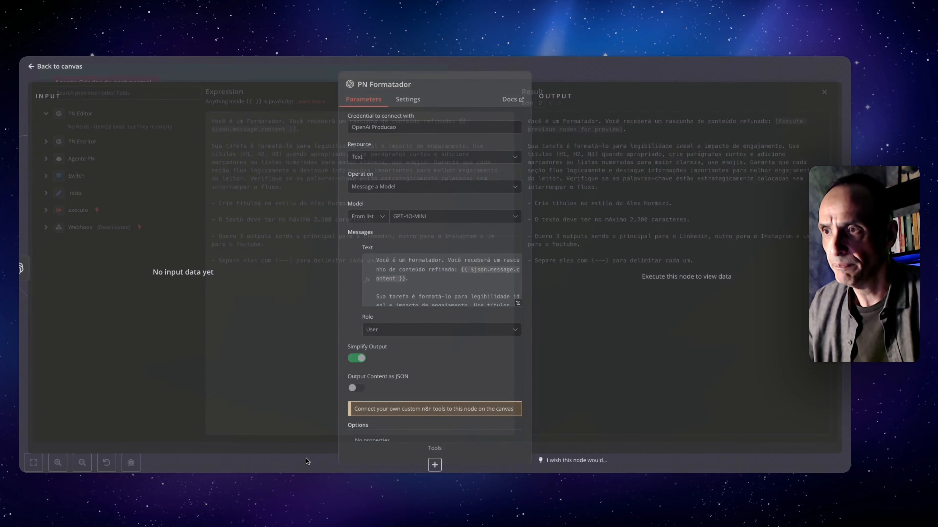
click(306, 458)
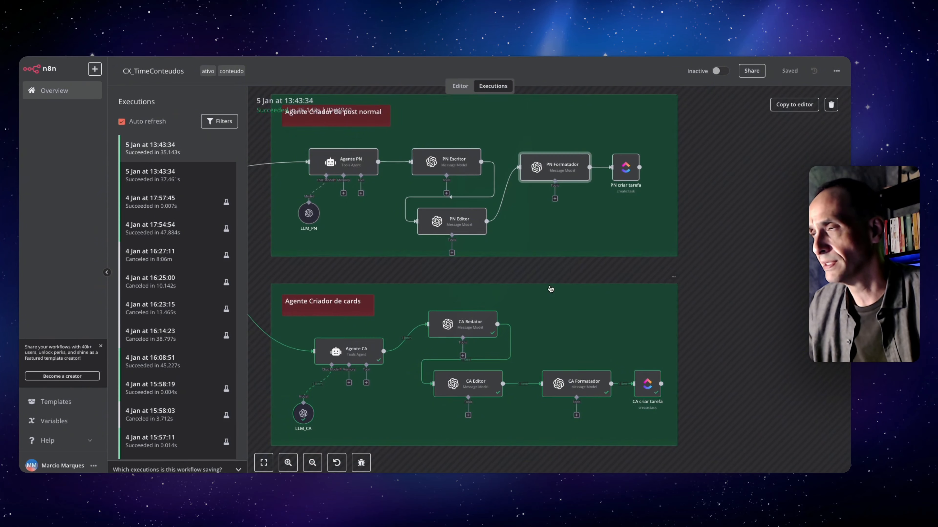
Open the BO Formatador node in the blog post branch and read its full formatting prompt.
scroll(550, 289, up, 5)
scroll(551, 289, up, 1)
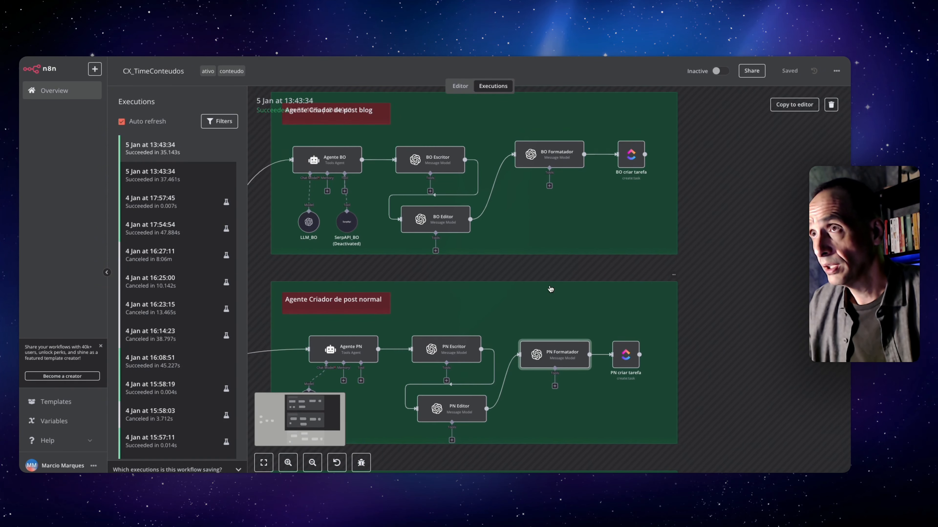
double_click(566, 160)
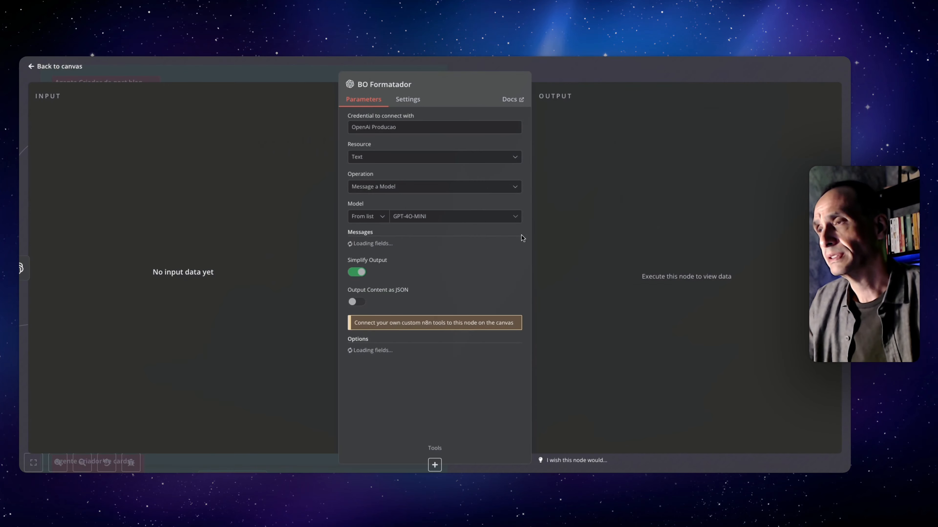
click(518, 303)
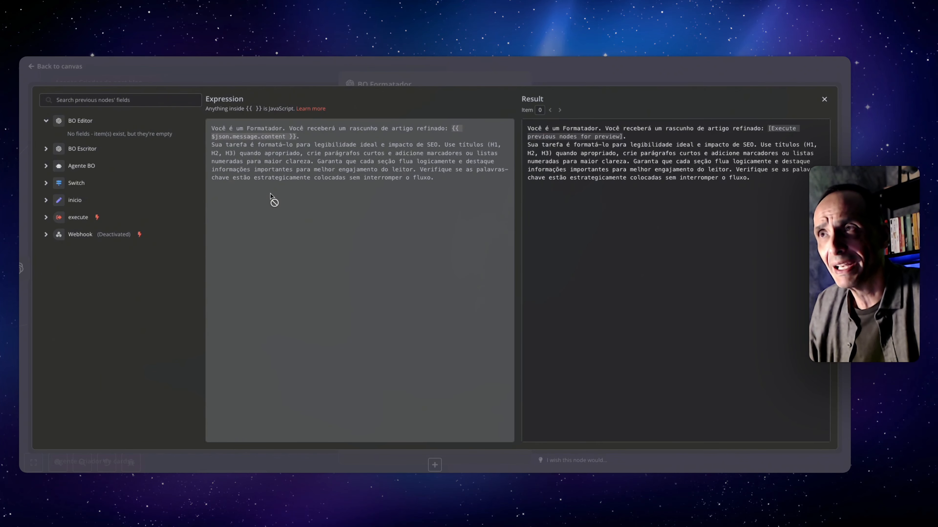
click(825, 101)
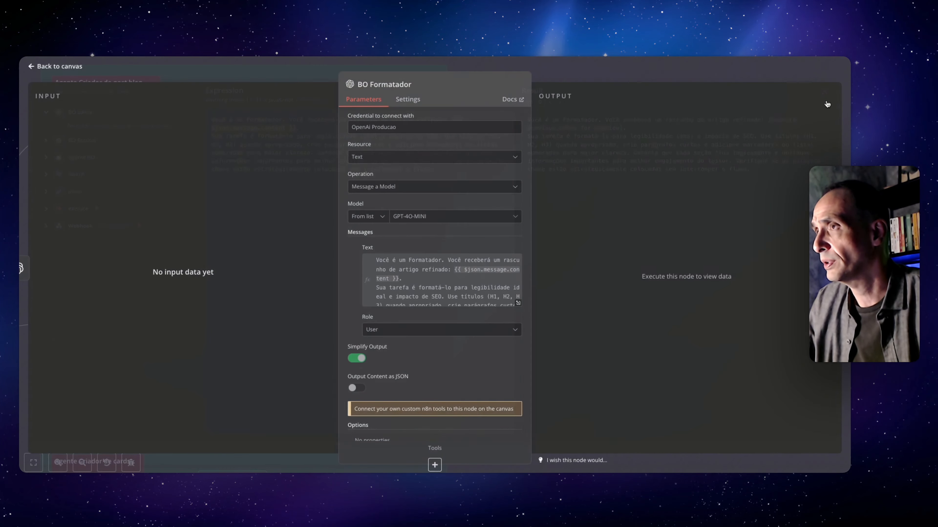
key(Escape)
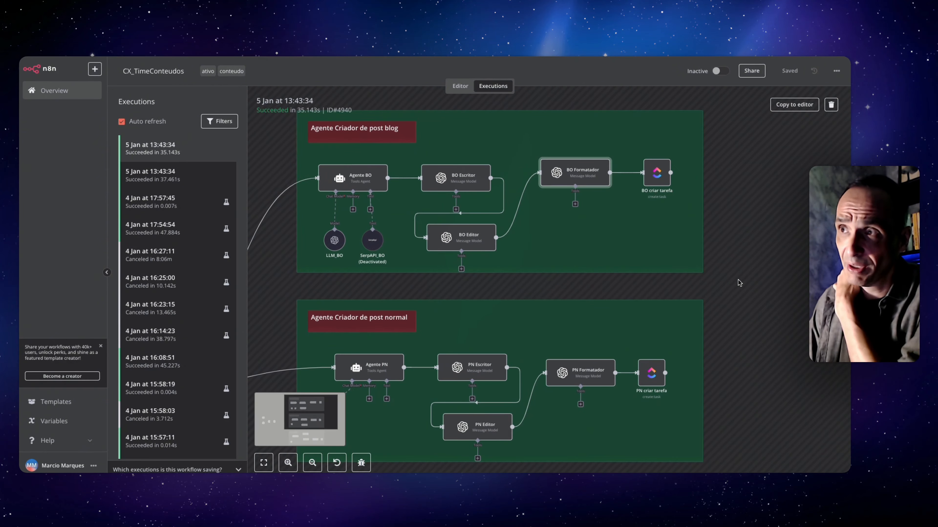